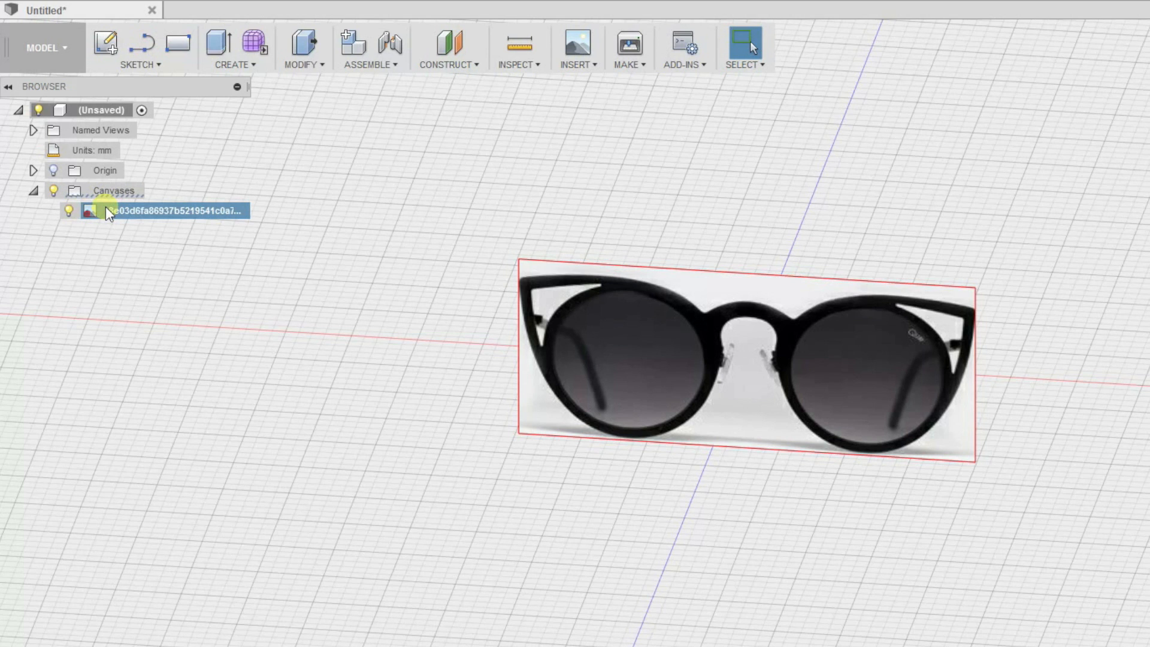
- Calibrate the sunglasses canvas by setting the distance between its two lower corners to 135 mm
click(123, 247)
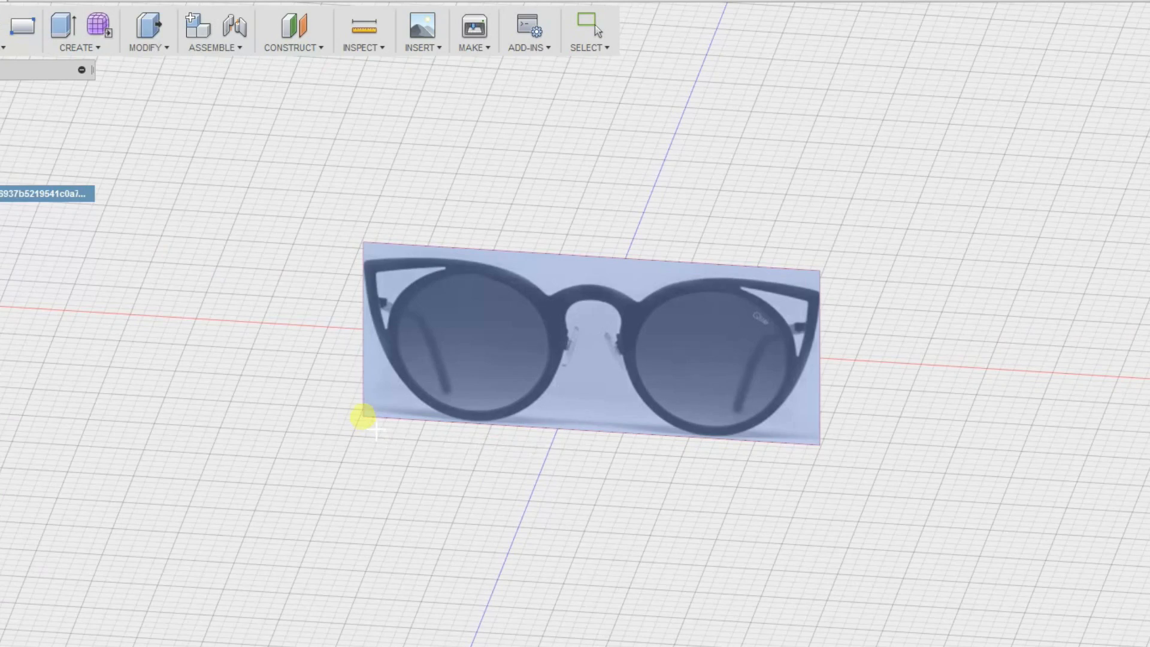
click(381, 357)
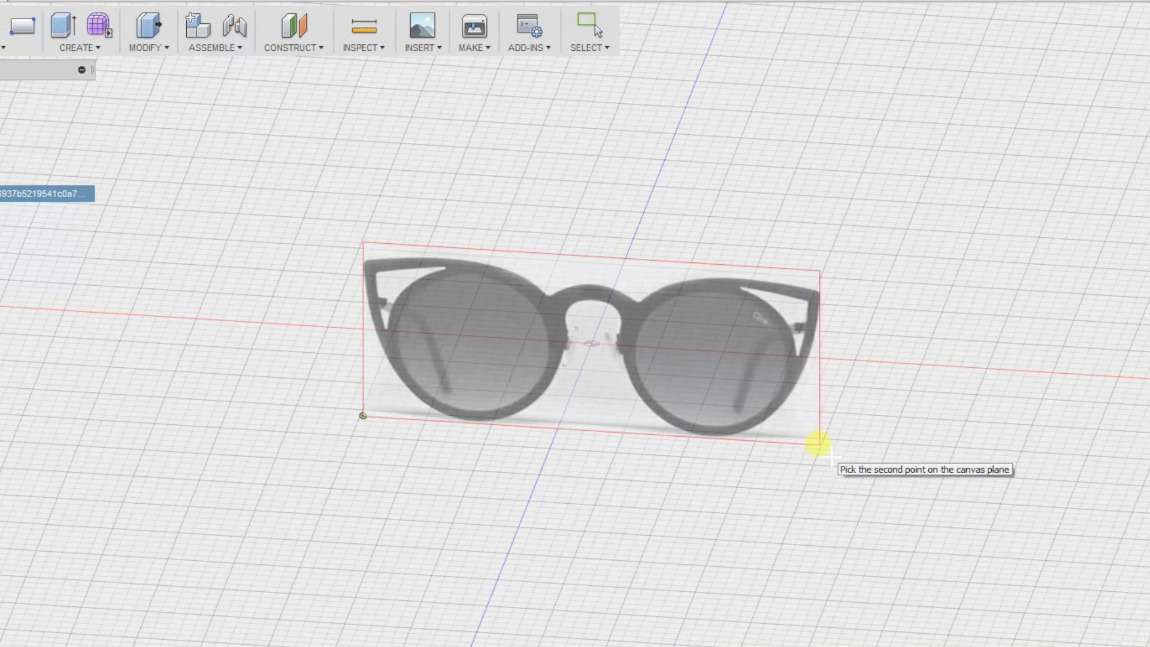
click(820, 443)
text(135)
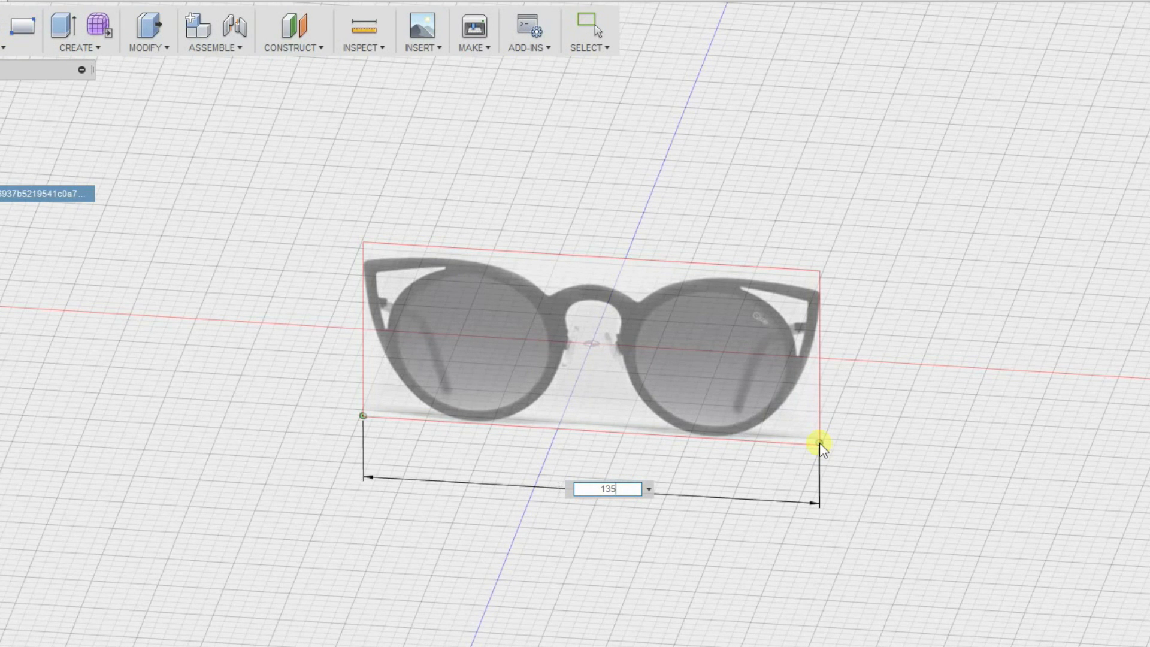
key(Return)
scroll(819, 443, down, 5)
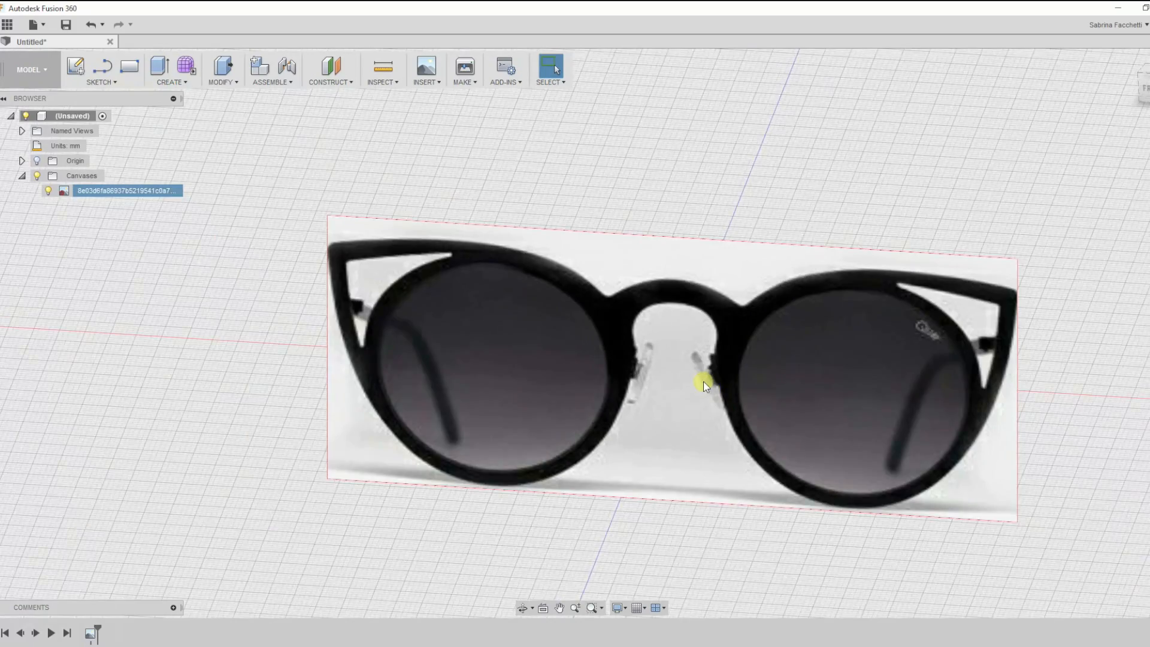
- Sketch a closed spline on the canvas's front plane, tracing the inner outline of the right lens
scroll(703, 380, down, 3)
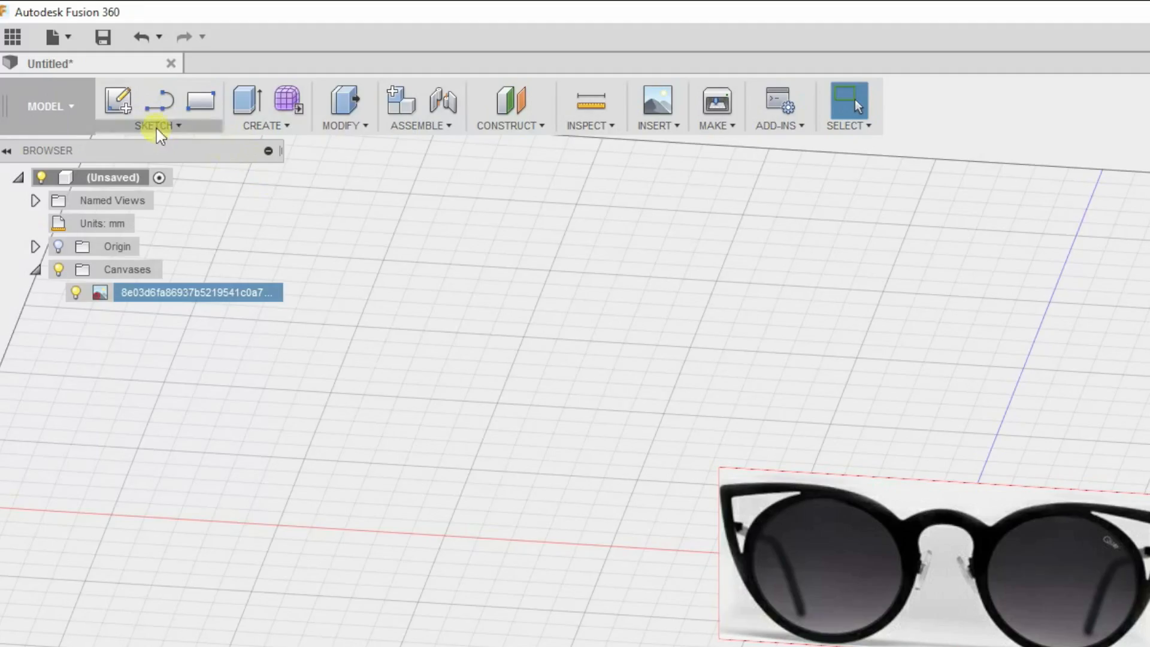
click(101, 84)
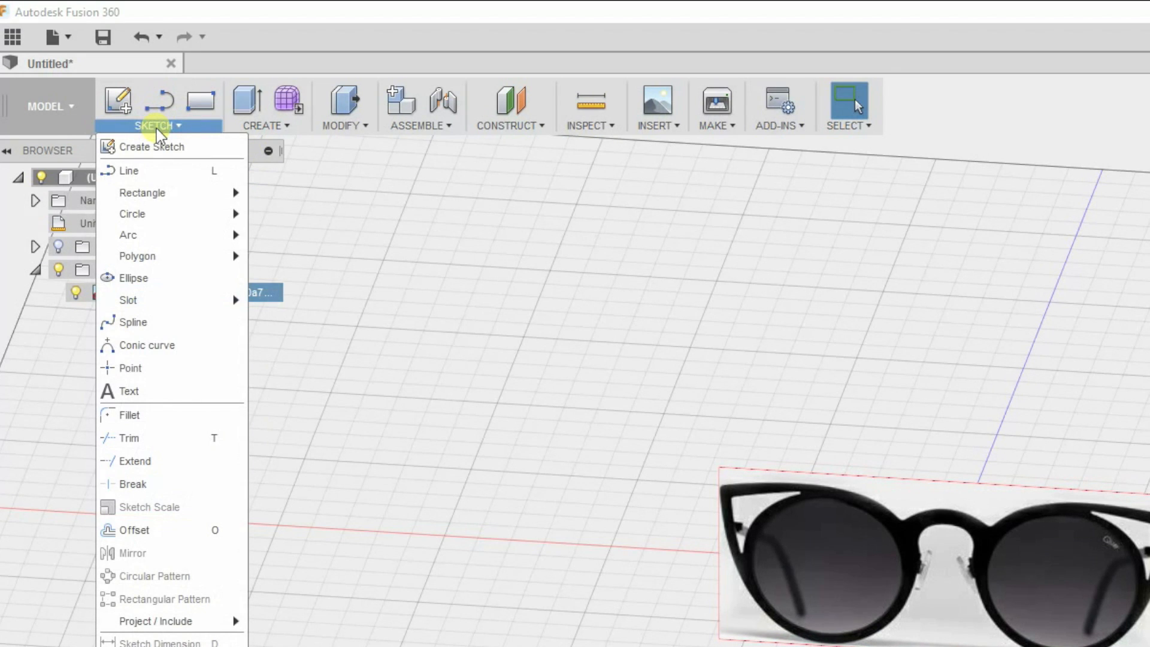
click(142, 322)
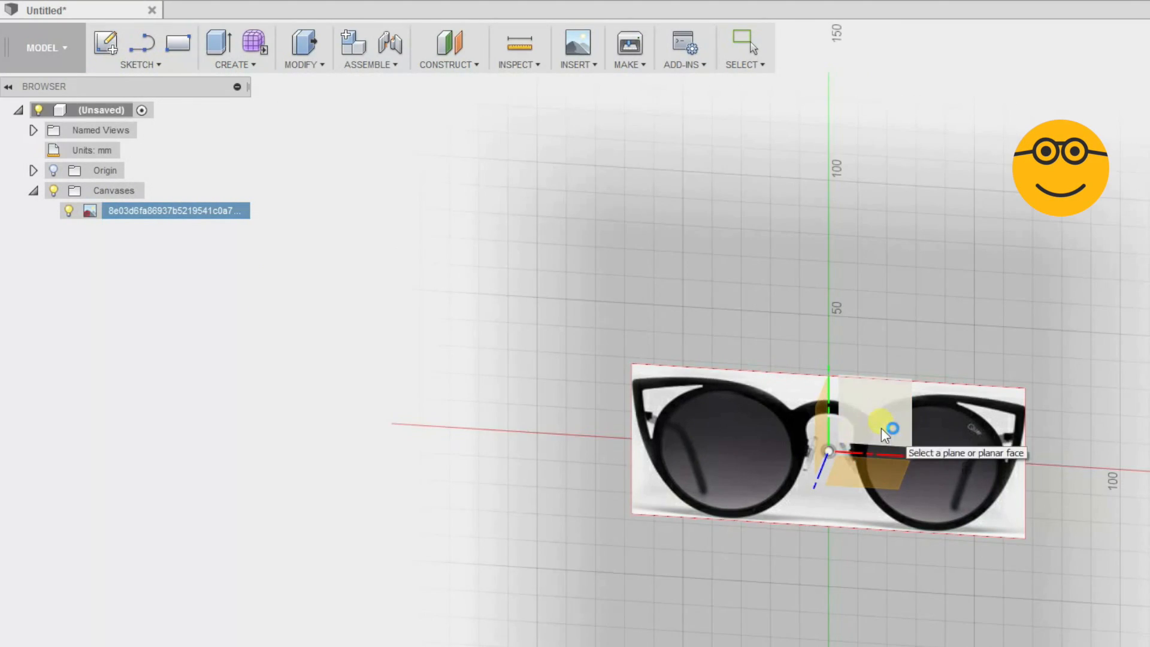
click(882, 427)
scroll(868, 418, up, 5)
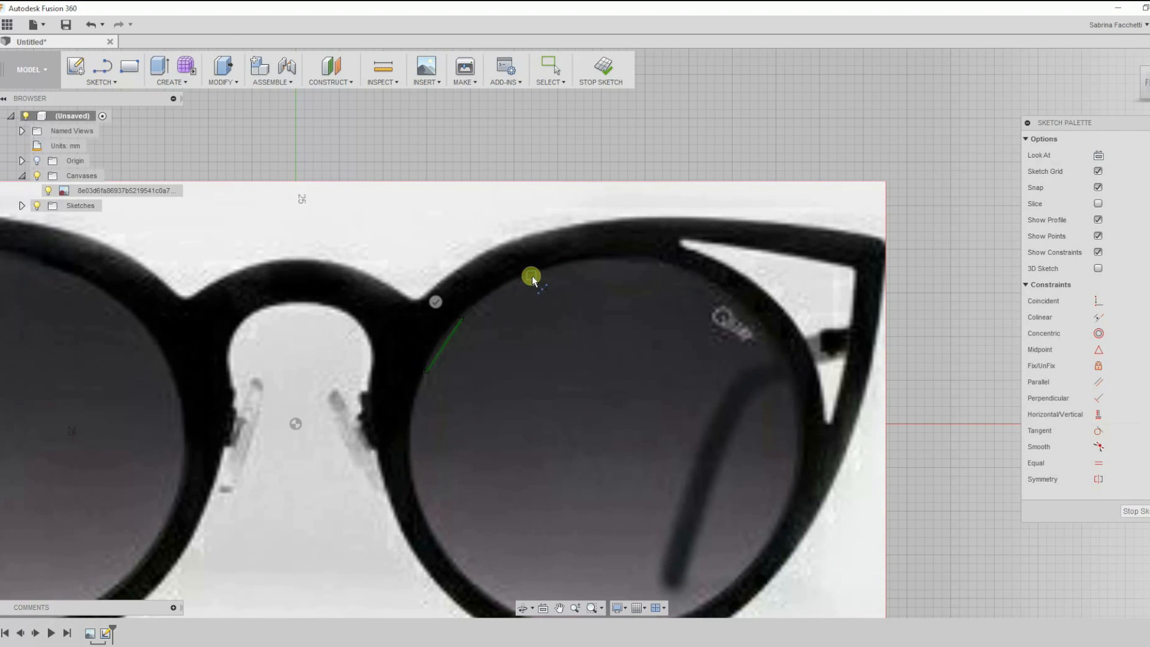
click(741, 571)
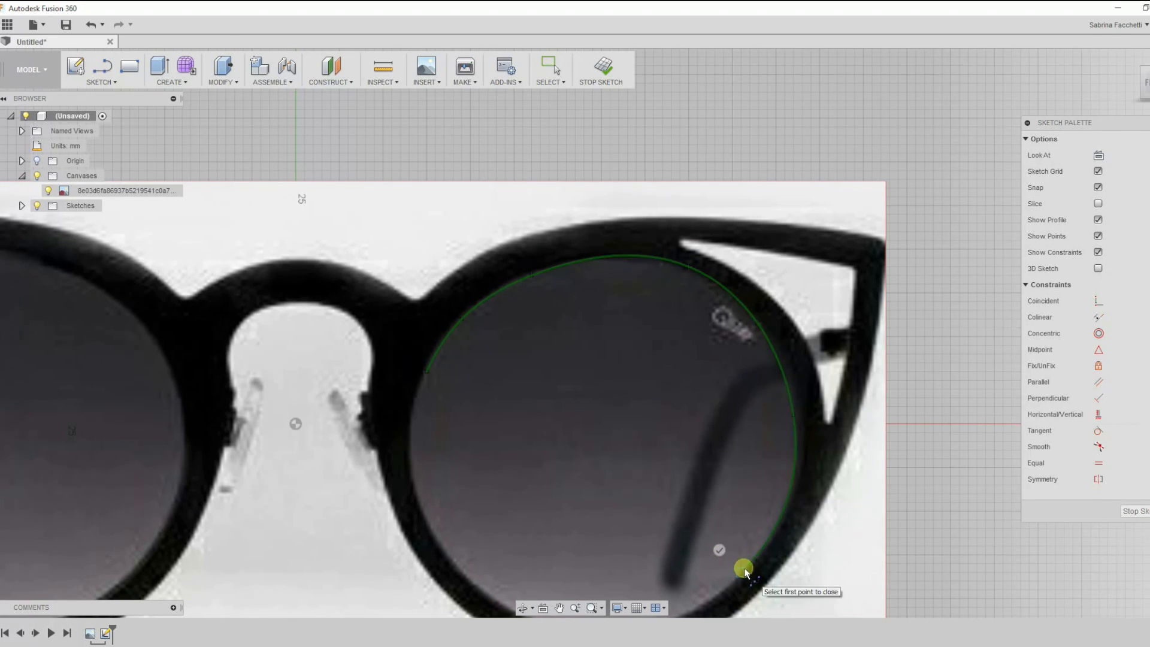
middle_drag(743, 570, 766, 490)
click(624, 552)
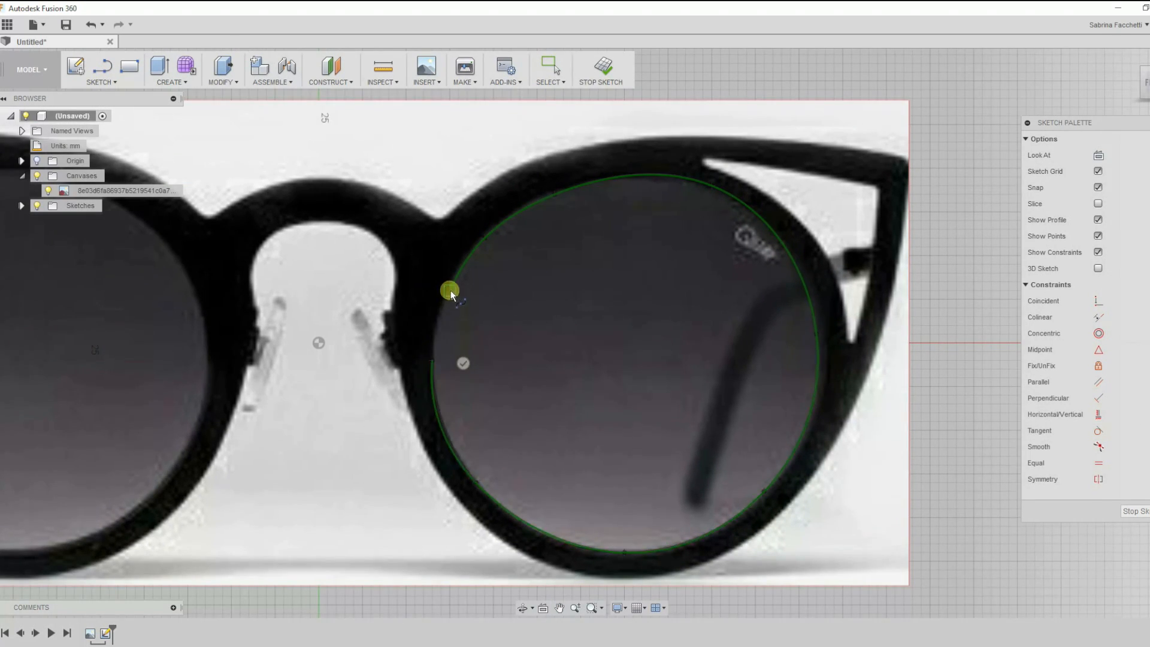
click(450, 291)
click(710, 187)
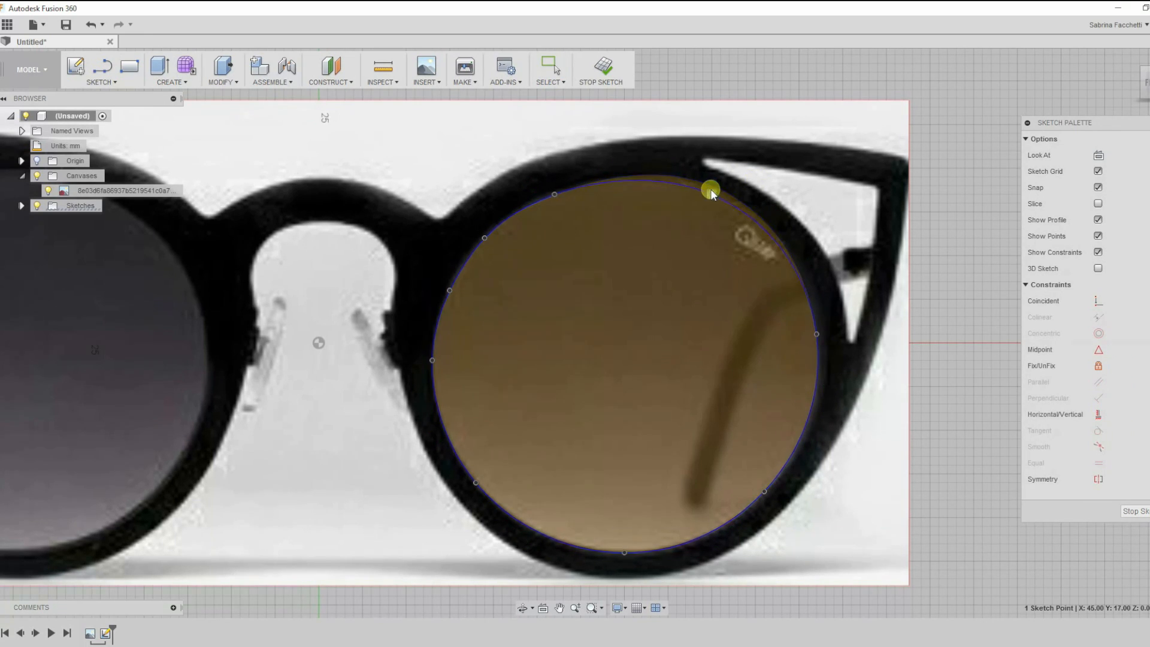
- Draw a vertical line about 60 mm long through the origin, spanning the full height of the canvas at the nose bridge
scroll(710, 461, down, 3)
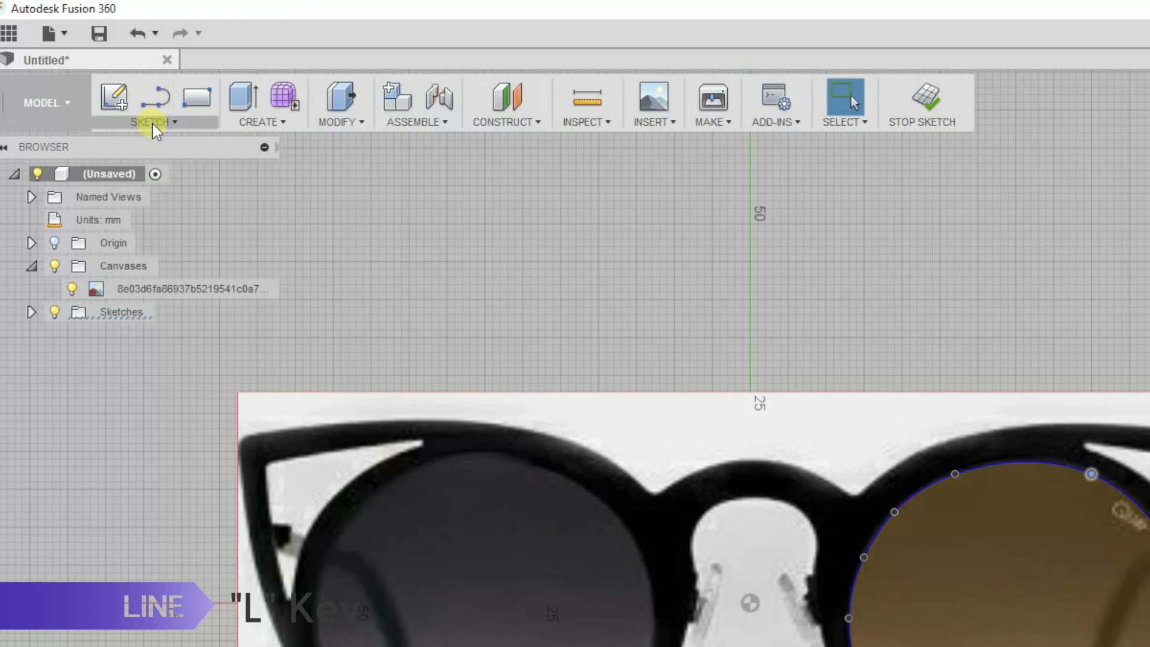
click(101, 82)
click(90, 113)
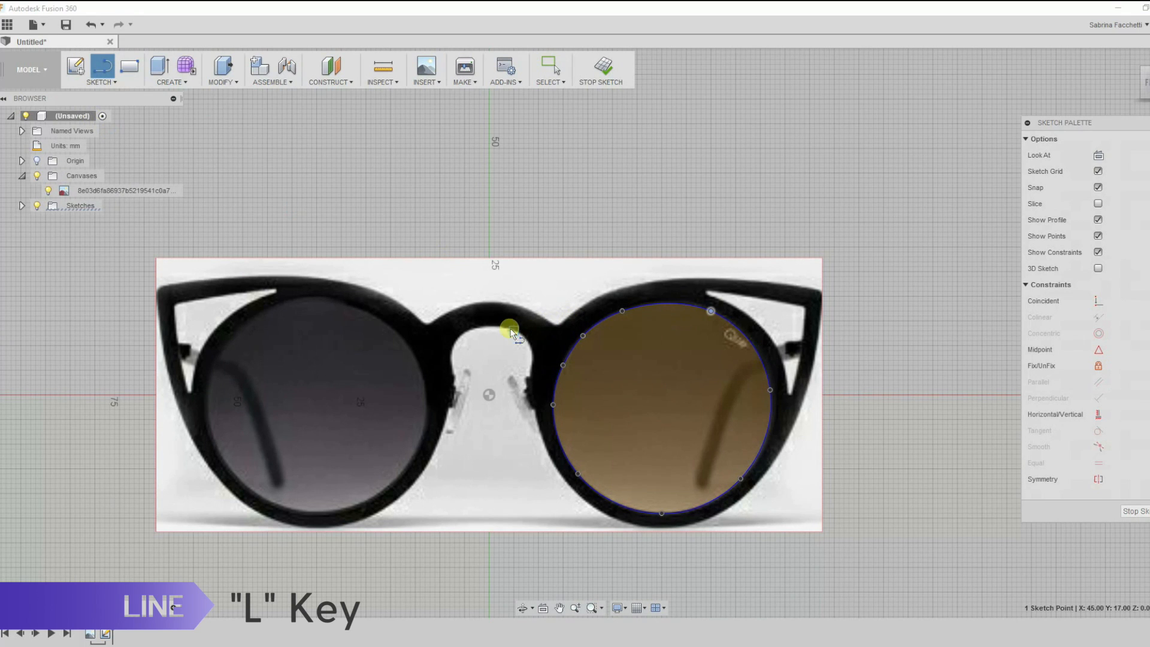
click(486, 250)
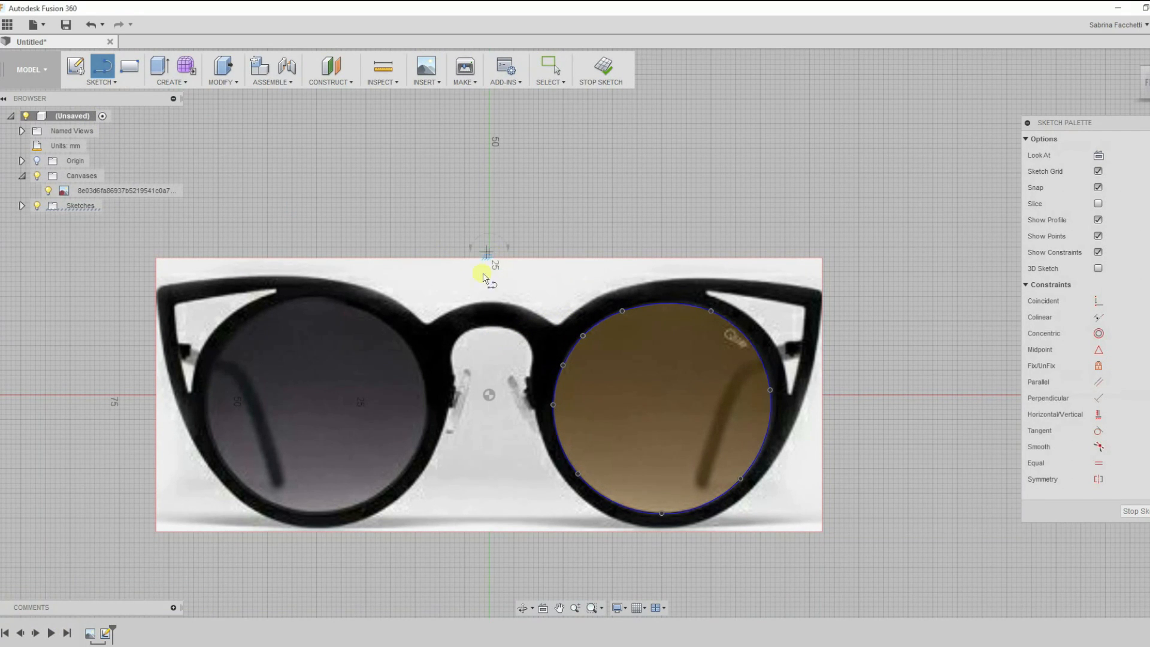
click(489, 547)
key(Escape)
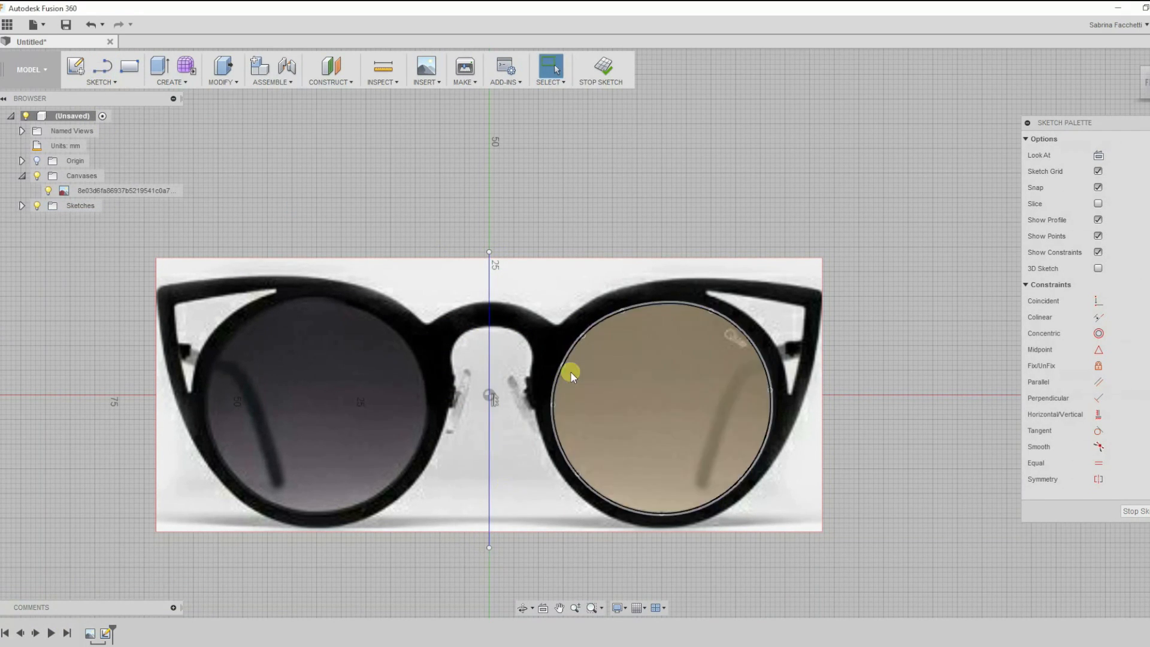
- Convert the vertical centre line to construction geometry
click(572, 347)
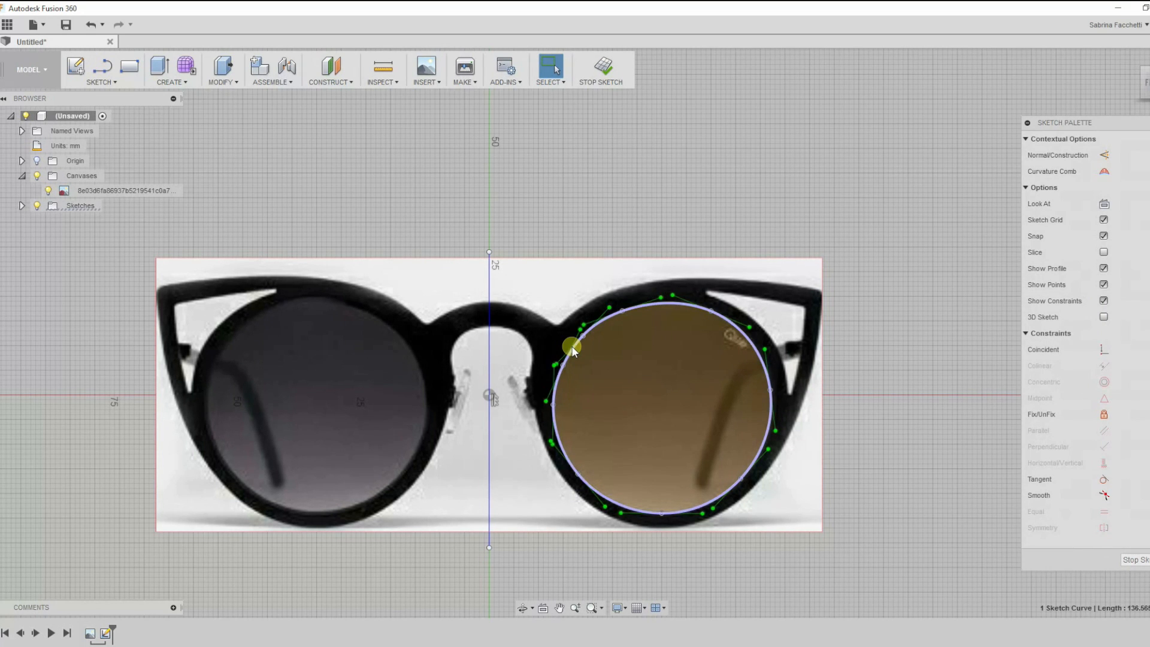
click(524, 246)
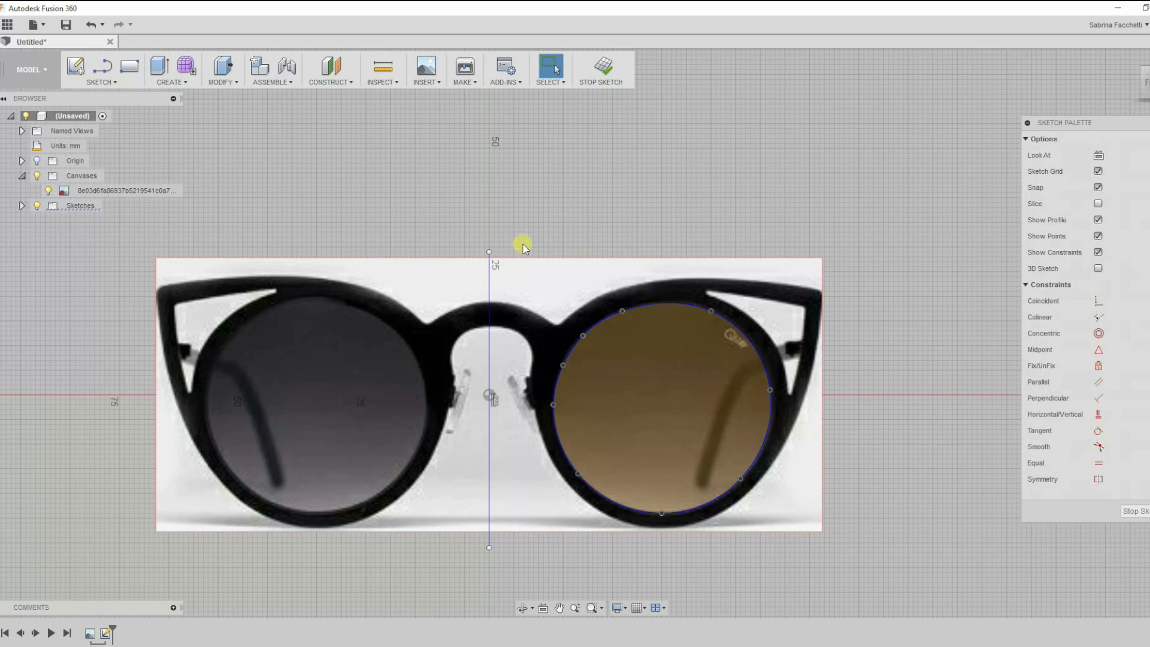
click(487, 316)
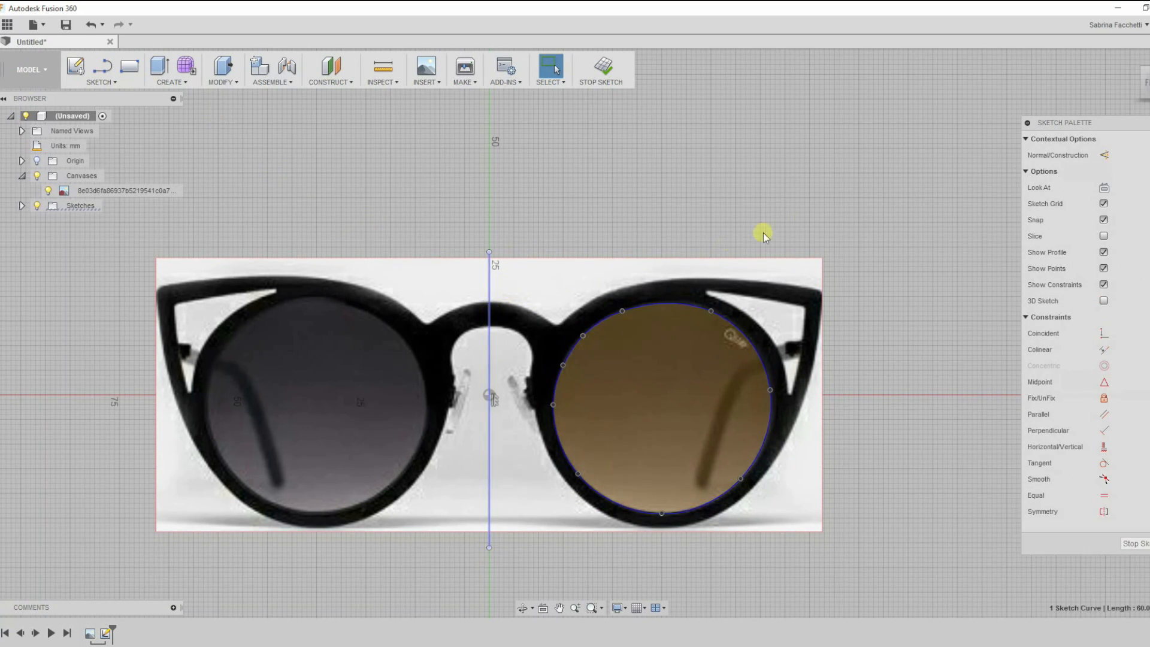
click(1106, 155)
- Trace the outer outline of the right frame, including its cat-eye corner, as a closed spline around the lens
scroll(774, 425, up, 2)
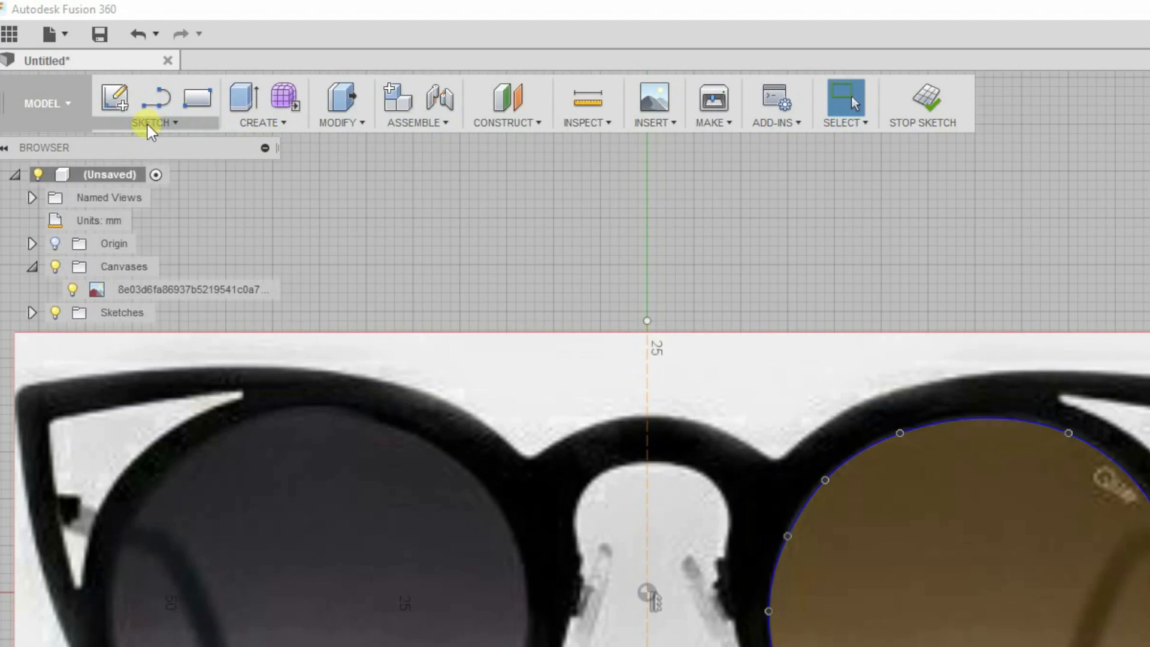
click(99, 82)
click(96, 209)
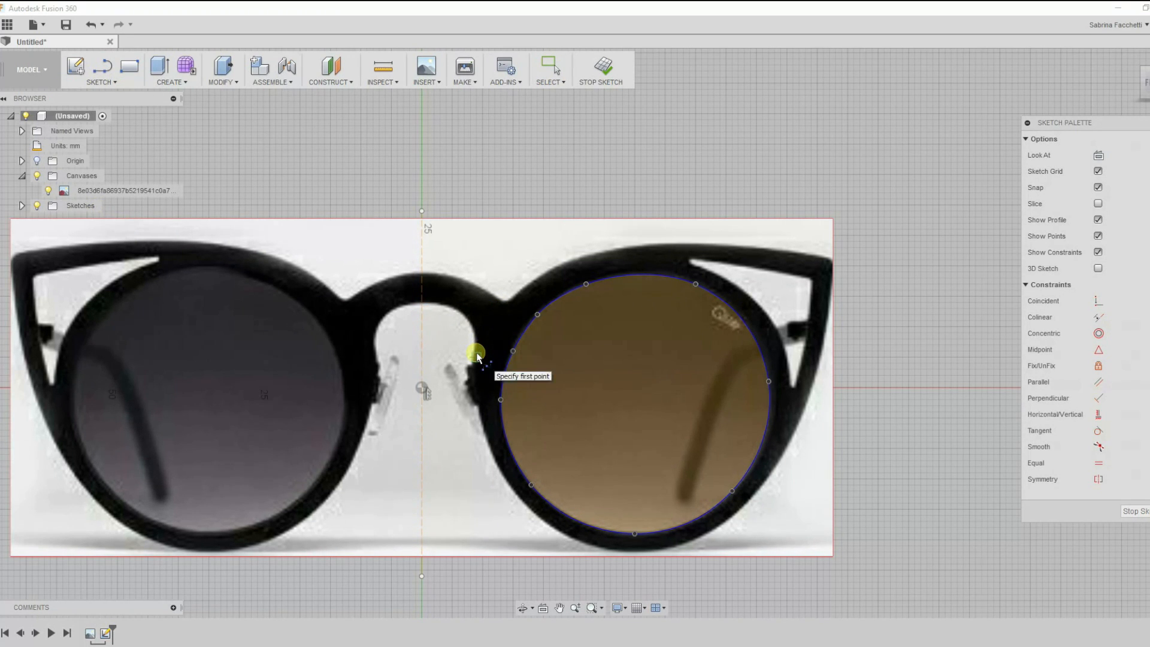
click(494, 326)
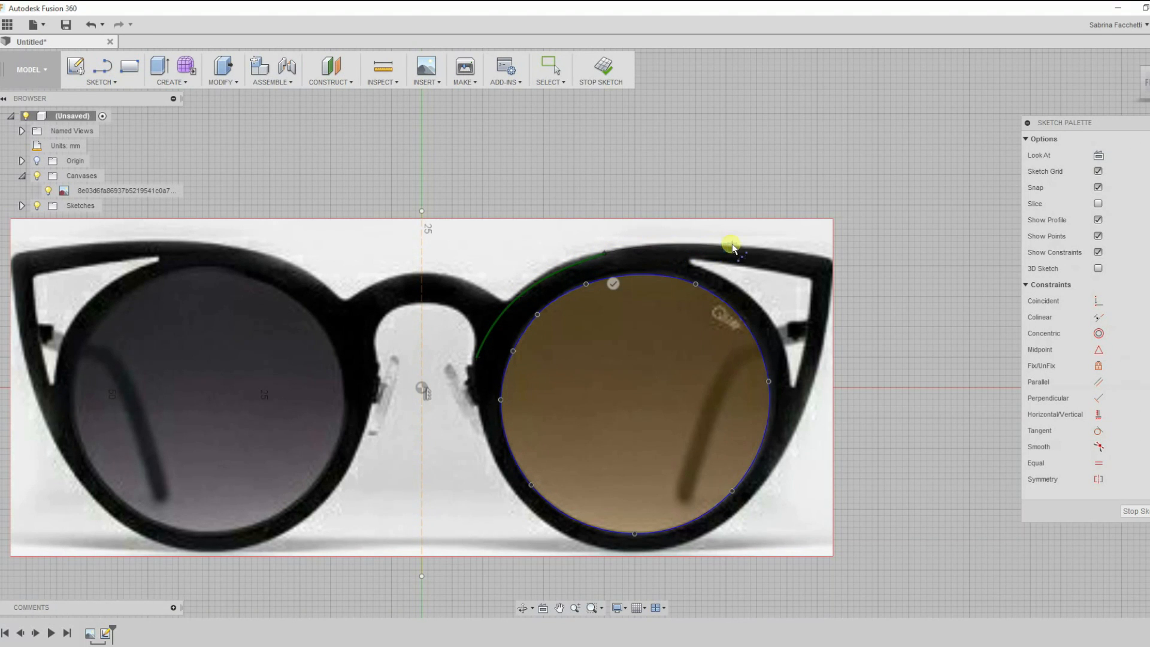
scroll(821, 258, up, 4)
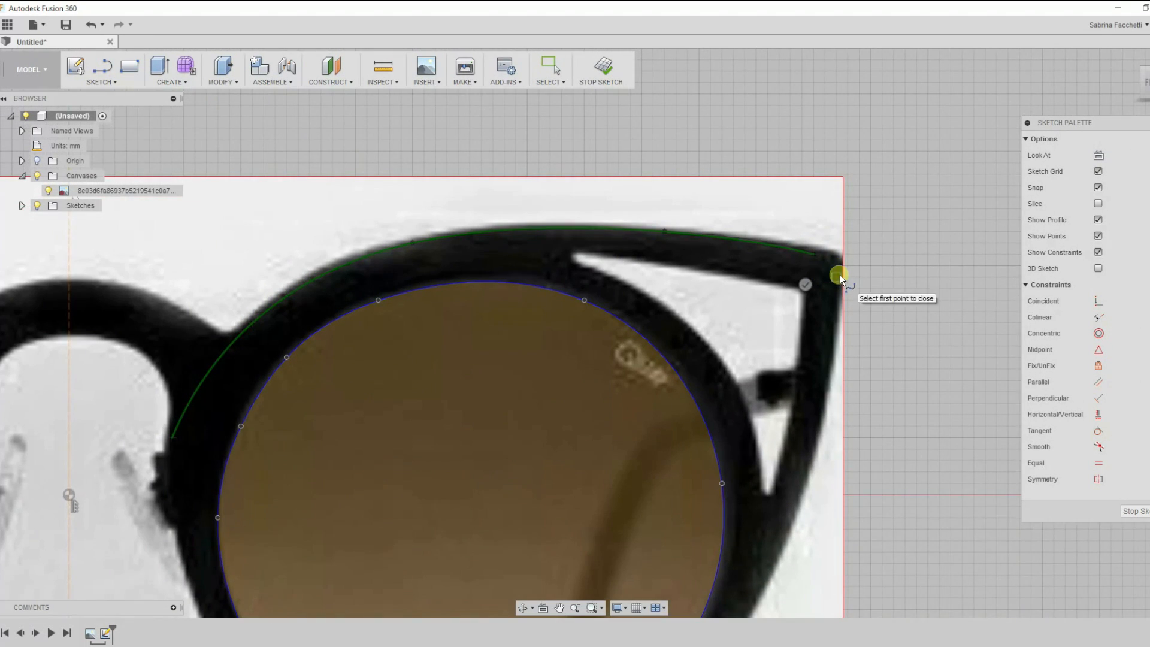
middle_drag(830, 381, 811, 185)
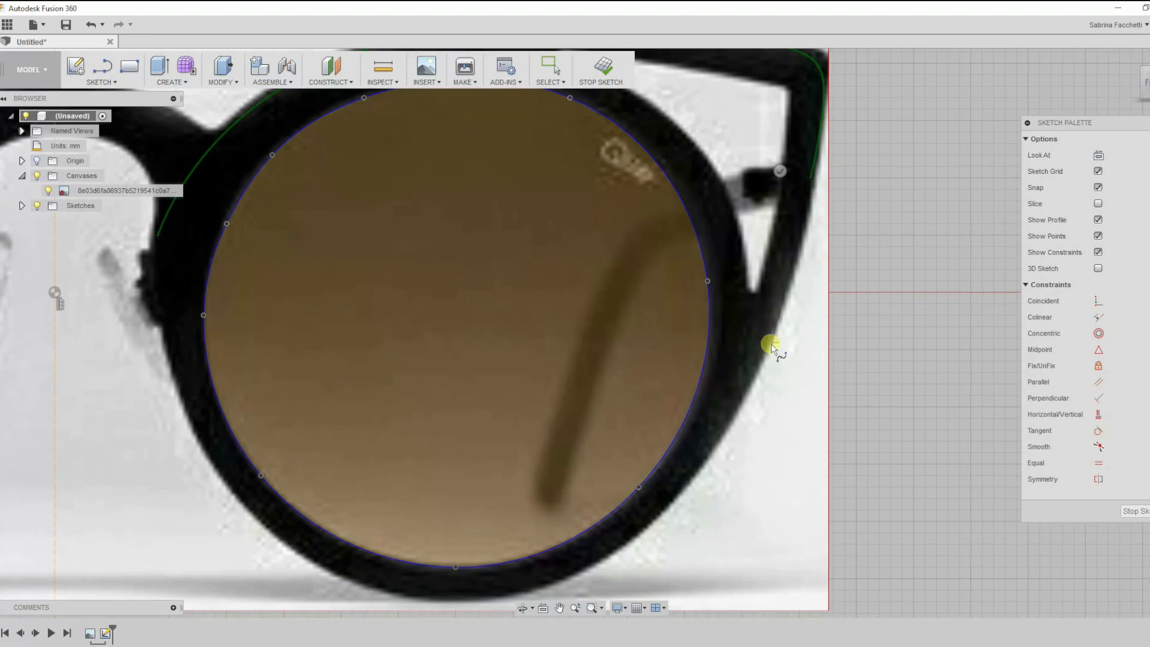
click(666, 514)
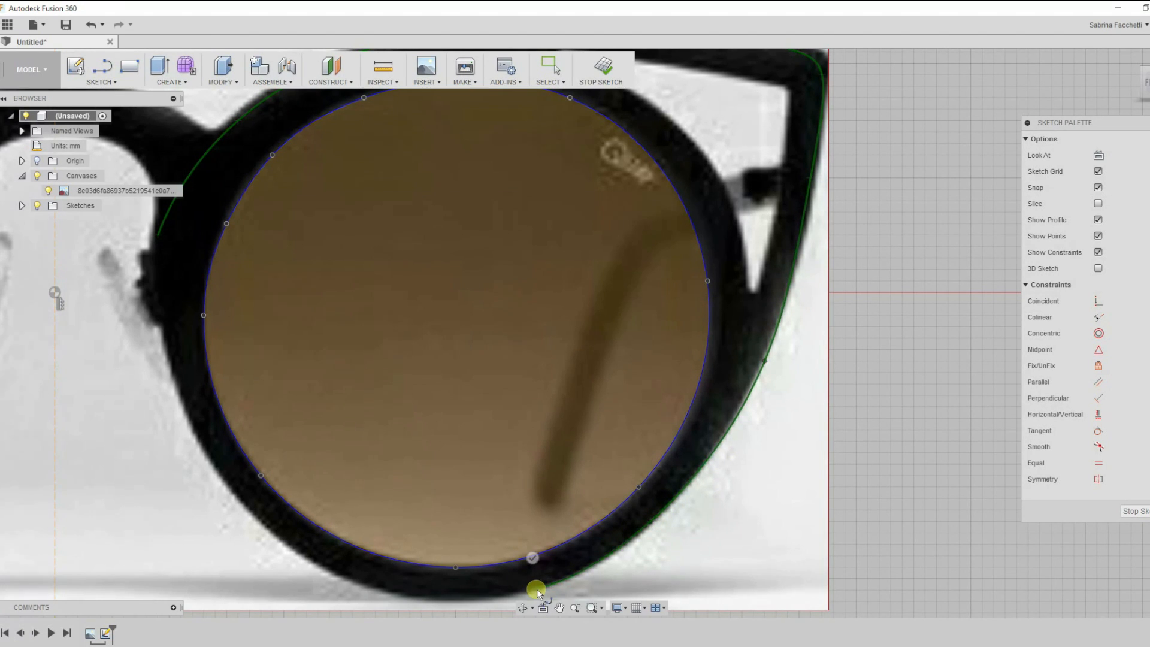
middle_drag(542, 592, 552, 505)
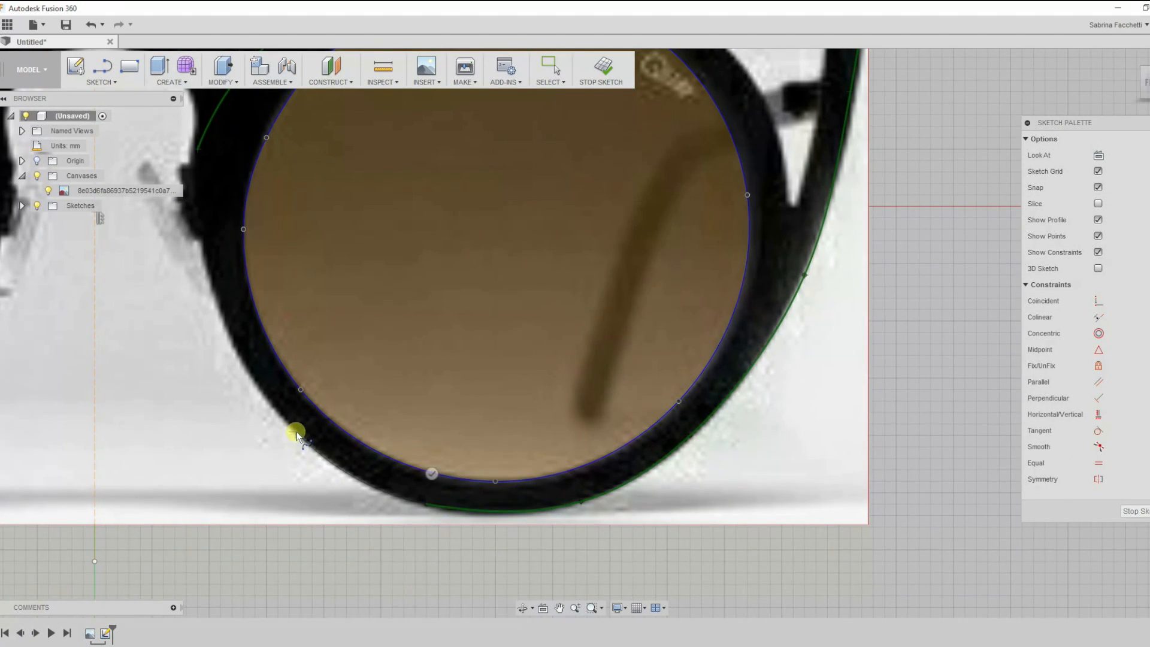
middle_drag(296, 432, 419, 521)
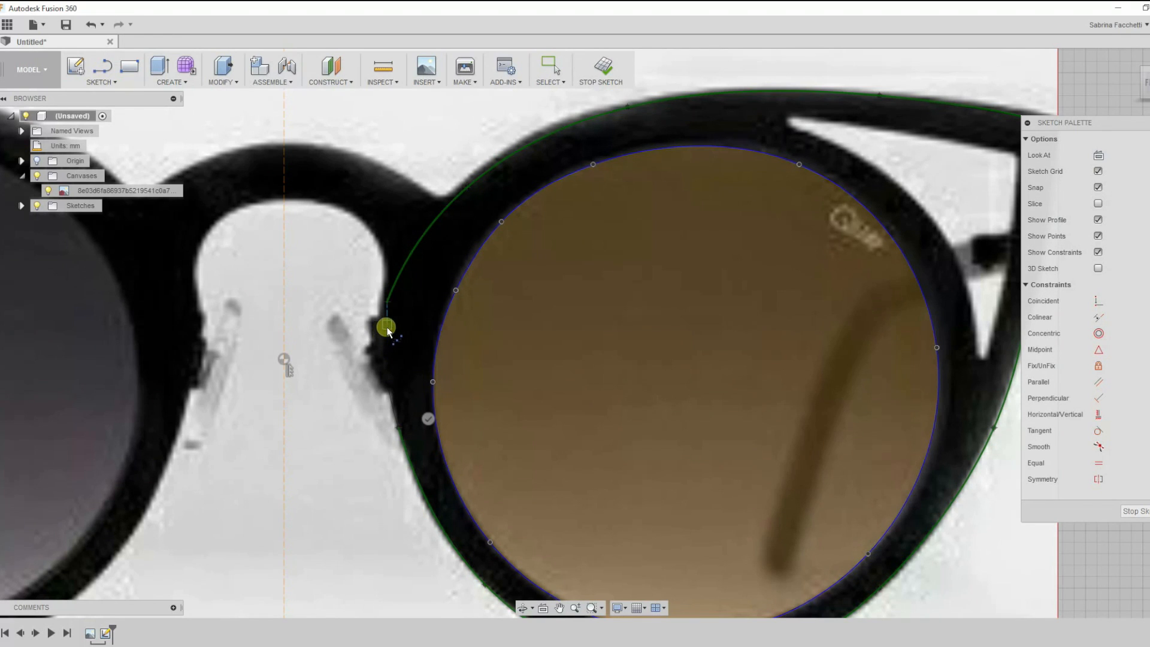
click(386, 304)
key(Escape)
- Move the outer spline's fit point at the cat-eye corner outward so the curve follows the frame's pointed tip
scroll(376, 342, down, 3)
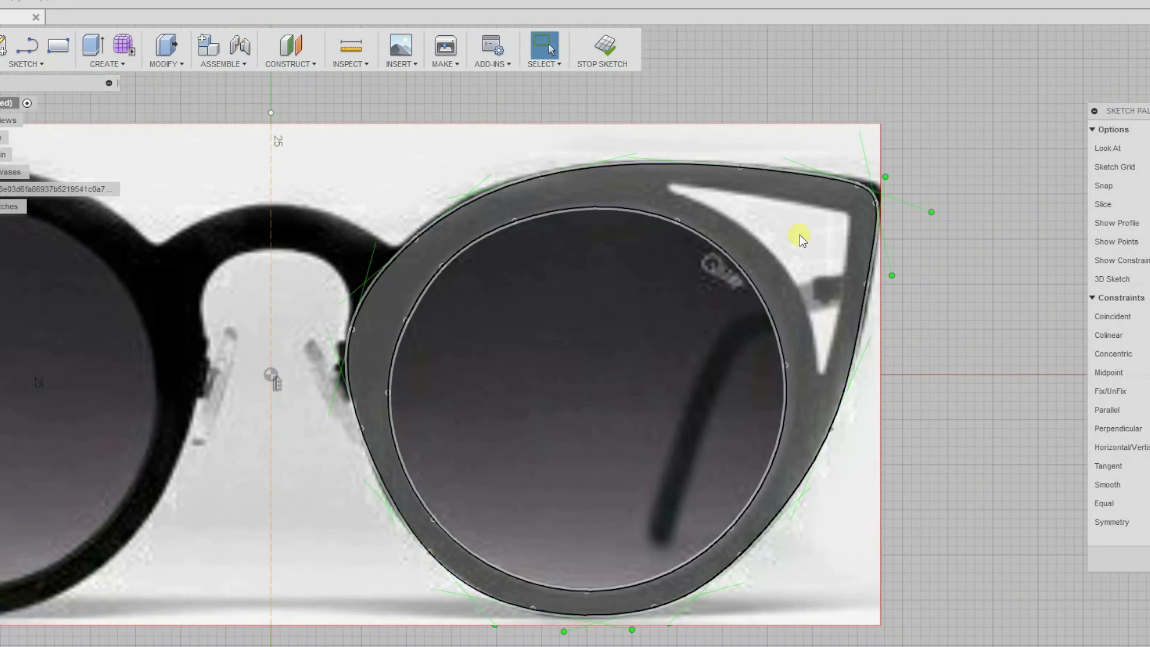
scroll(825, 214, up, 5)
scroll(880, 188, up, 2)
click(888, 181)
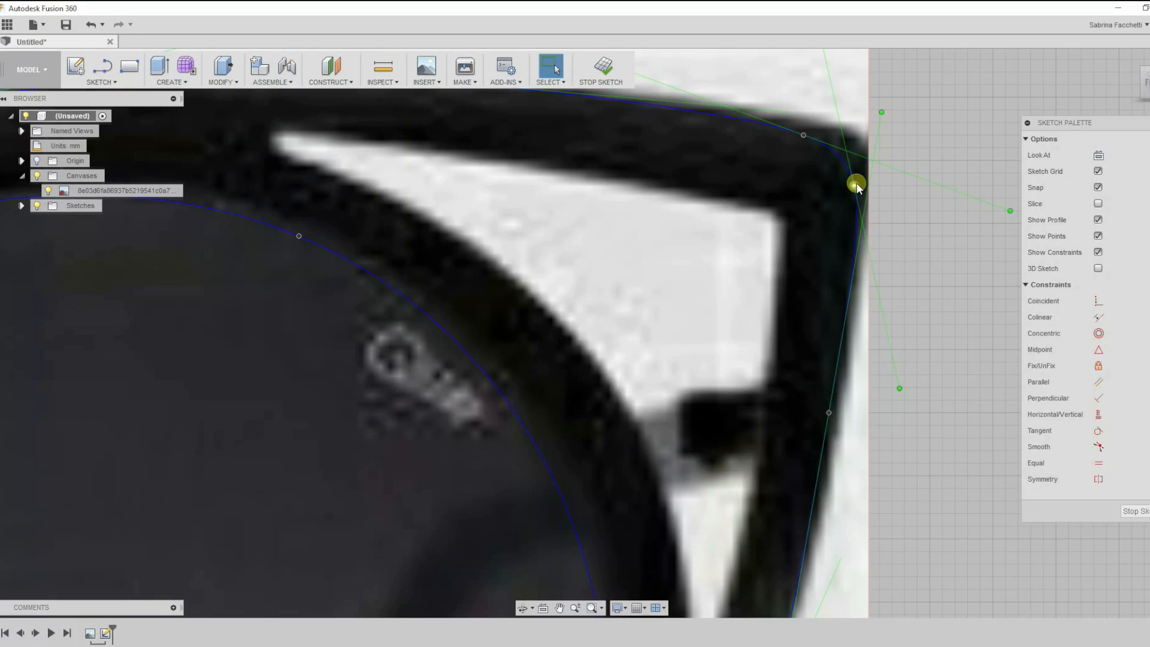
drag(856, 184, 865, 174)
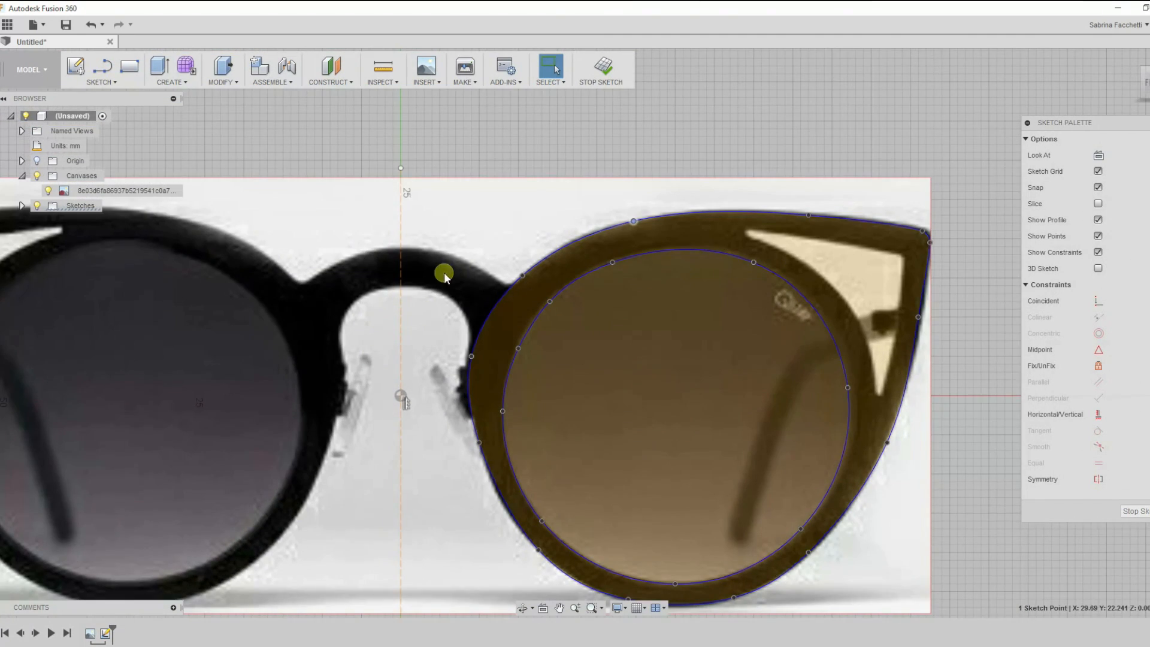
- Trace the upper and lower edges of the nose bridge with splines from the centre line to the right frame outline
click(101, 78)
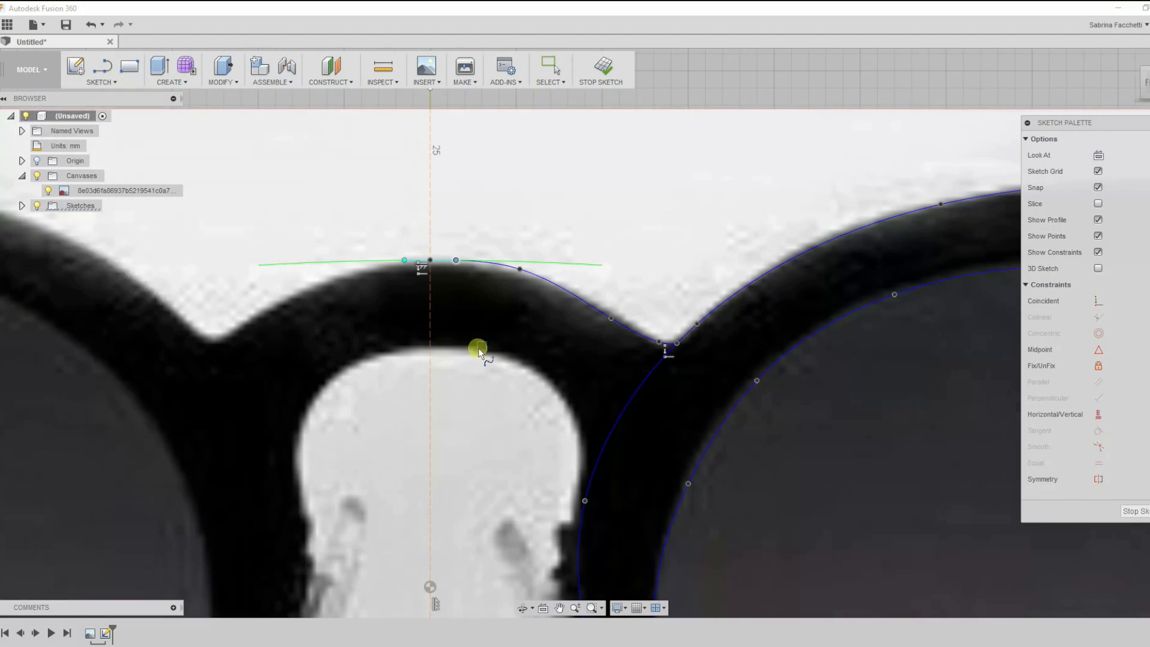
scroll(478, 347, up, 3)
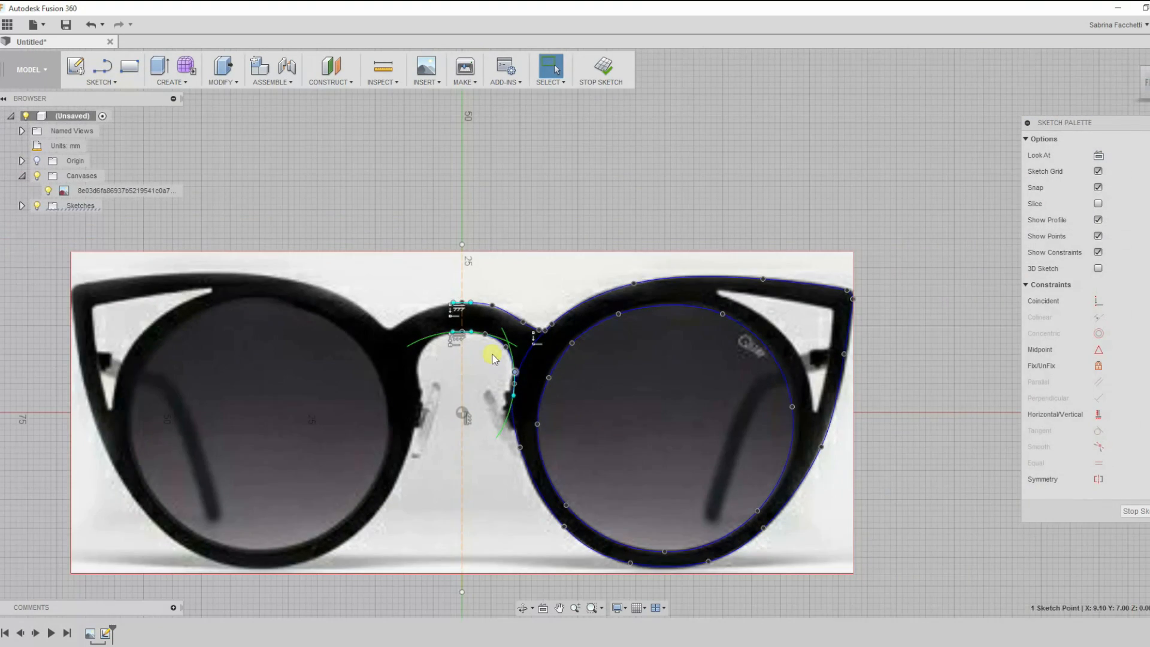
- Trim the piece of the outer frame spline that lies between the upper and lower bridge curves
click(102, 82)
click(110, 288)
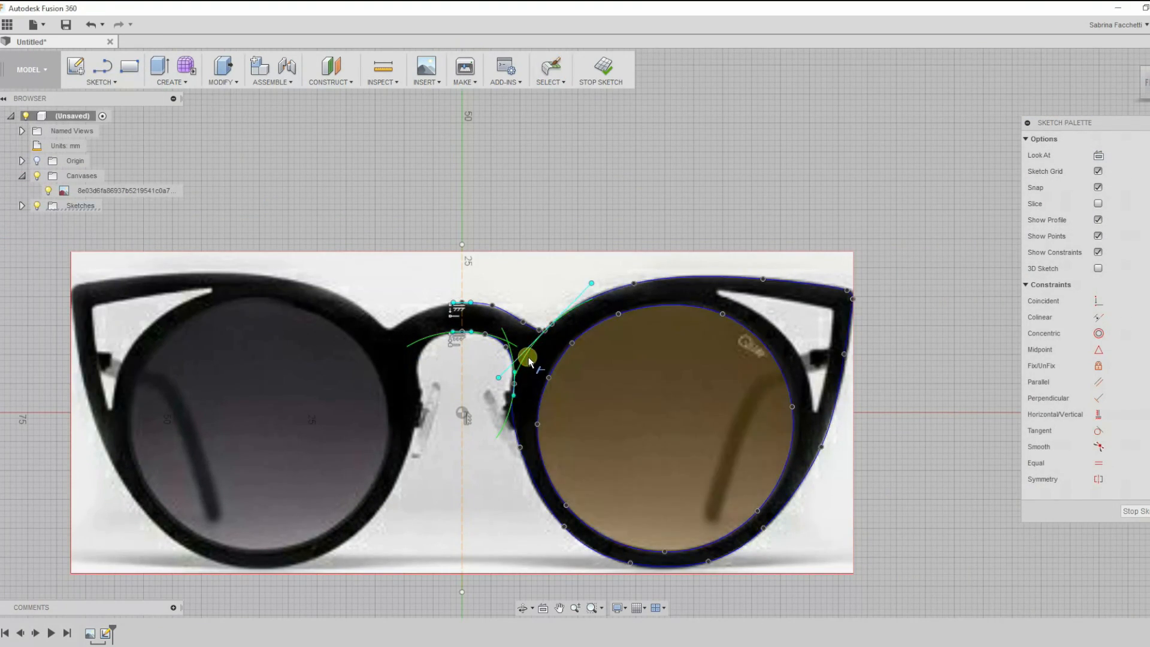
click(169, 436)
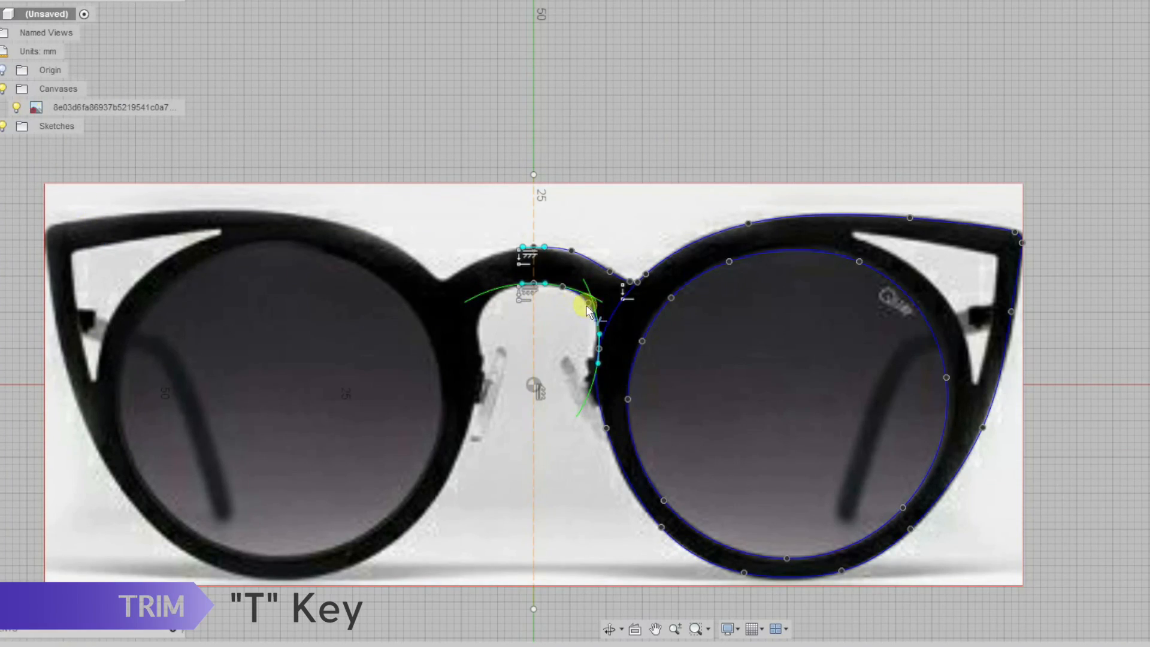
click(616, 315)
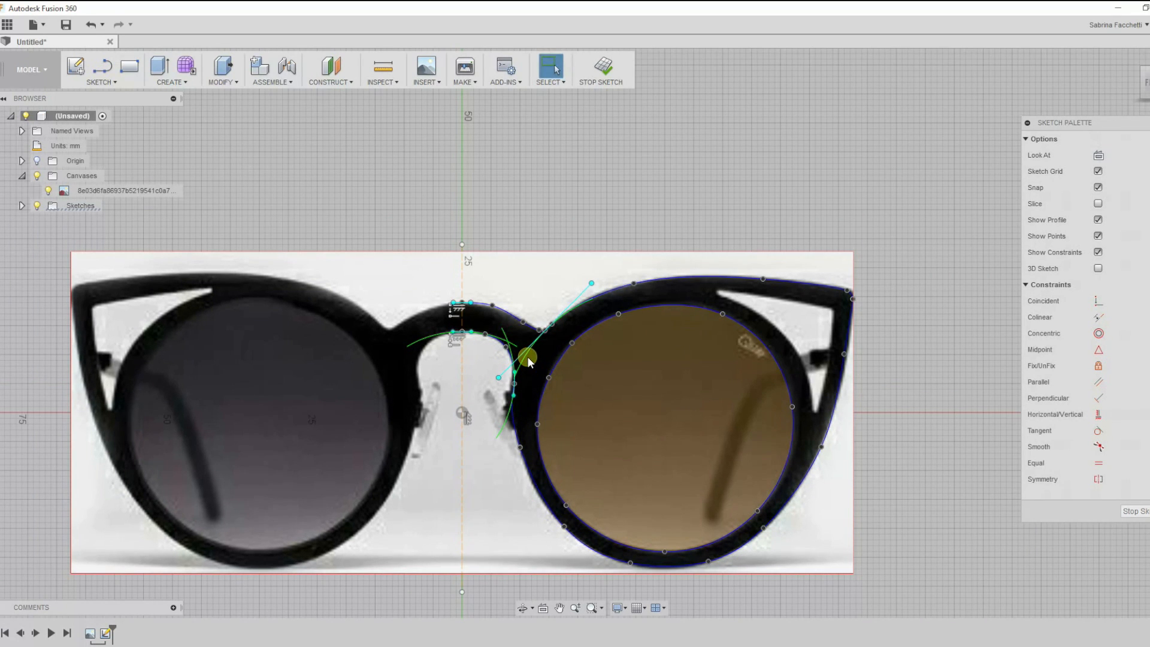
- Mirror all the sketch curves of the right frame half and bridge about the vertical centre line
mouse_move(428, 261)
mouse_down()
mouse_move(630, 351)
mouse_move(904, 563)
mouse_move(904, 578)
mouse_up()
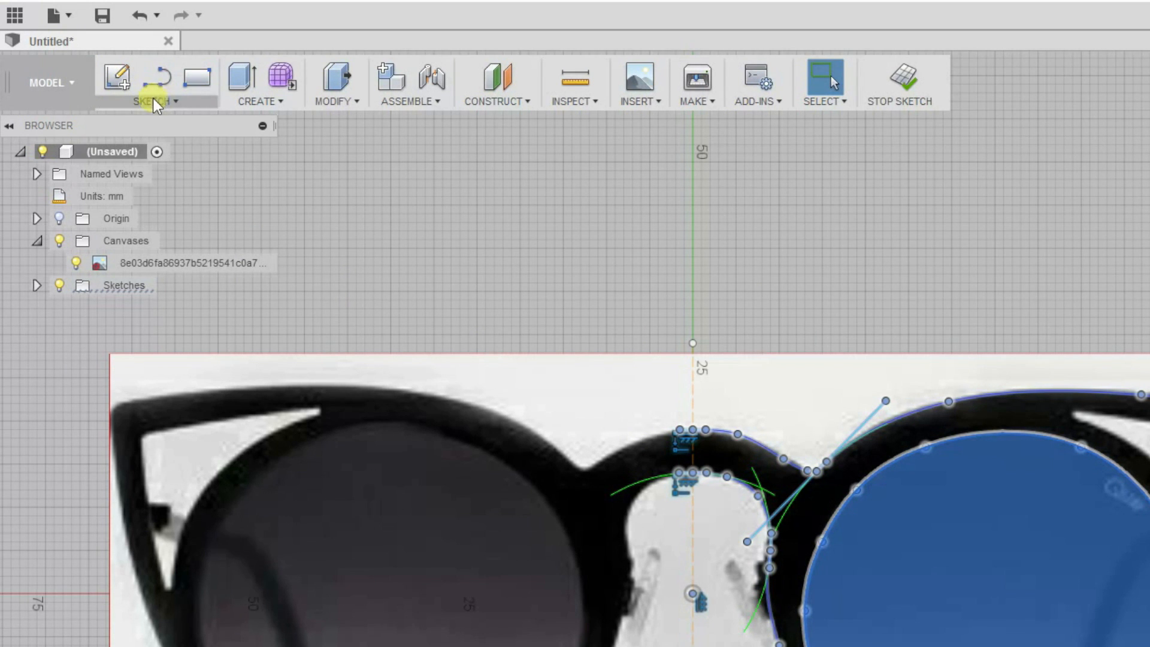
click(99, 81)
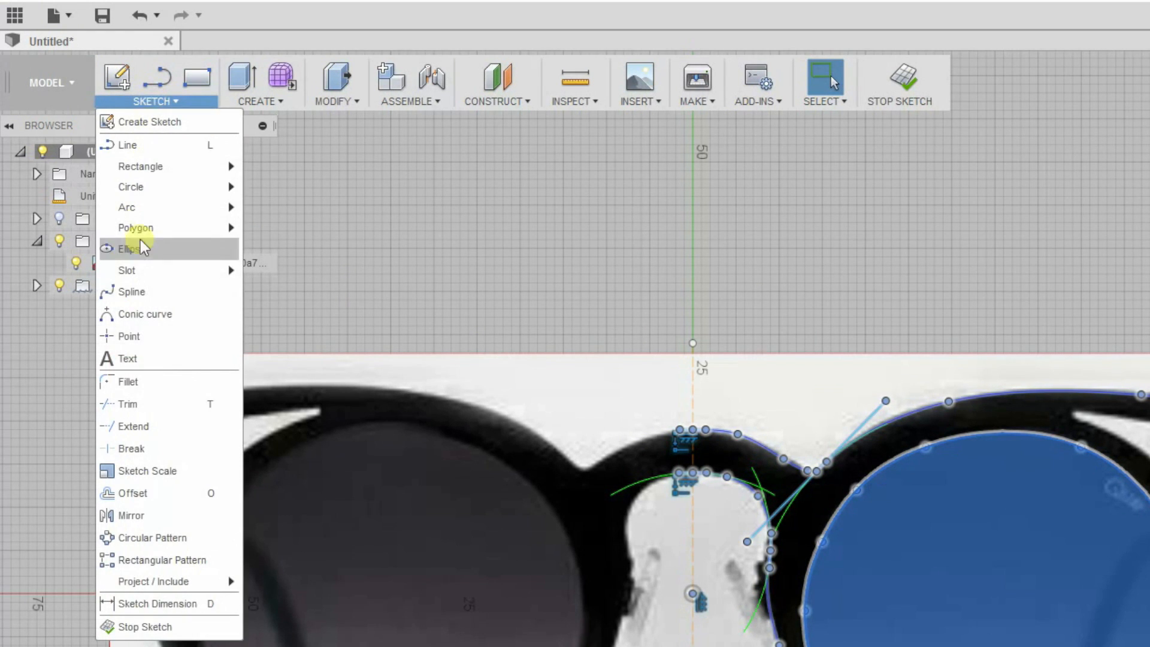
click(150, 515)
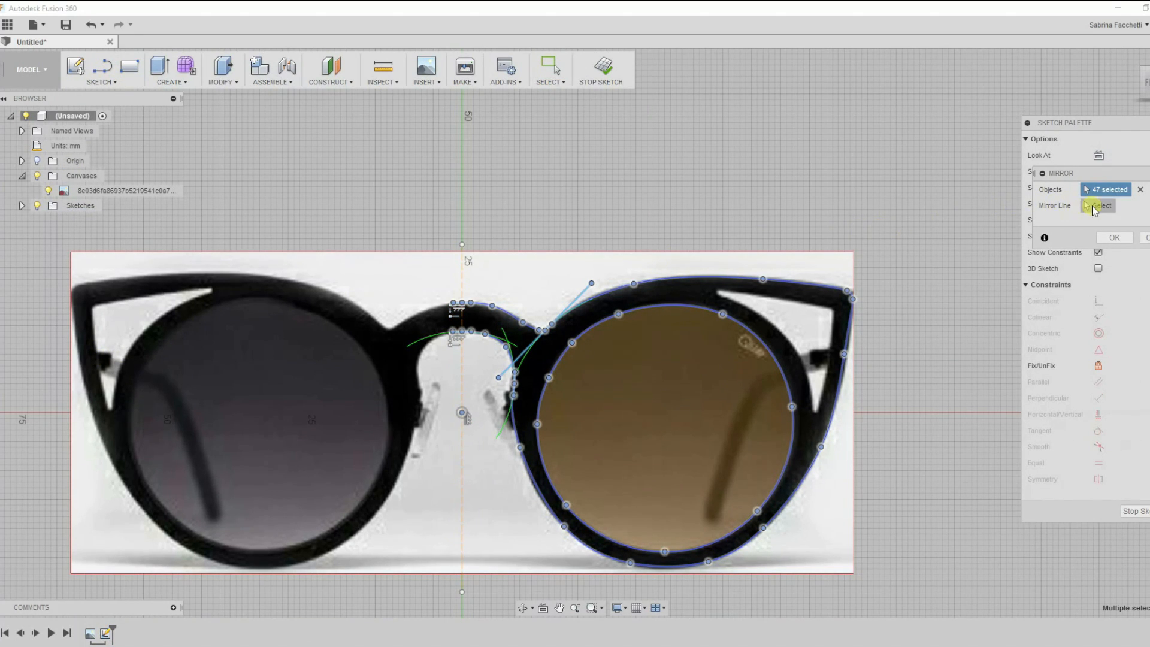
click(1093, 206)
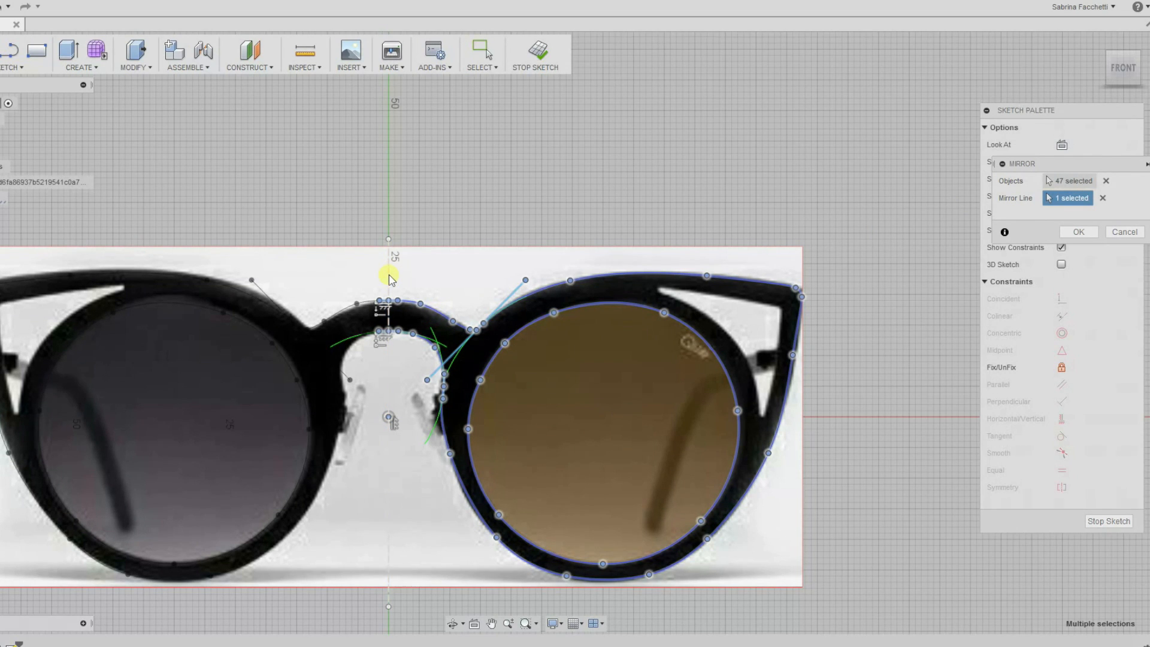
click(1077, 231)
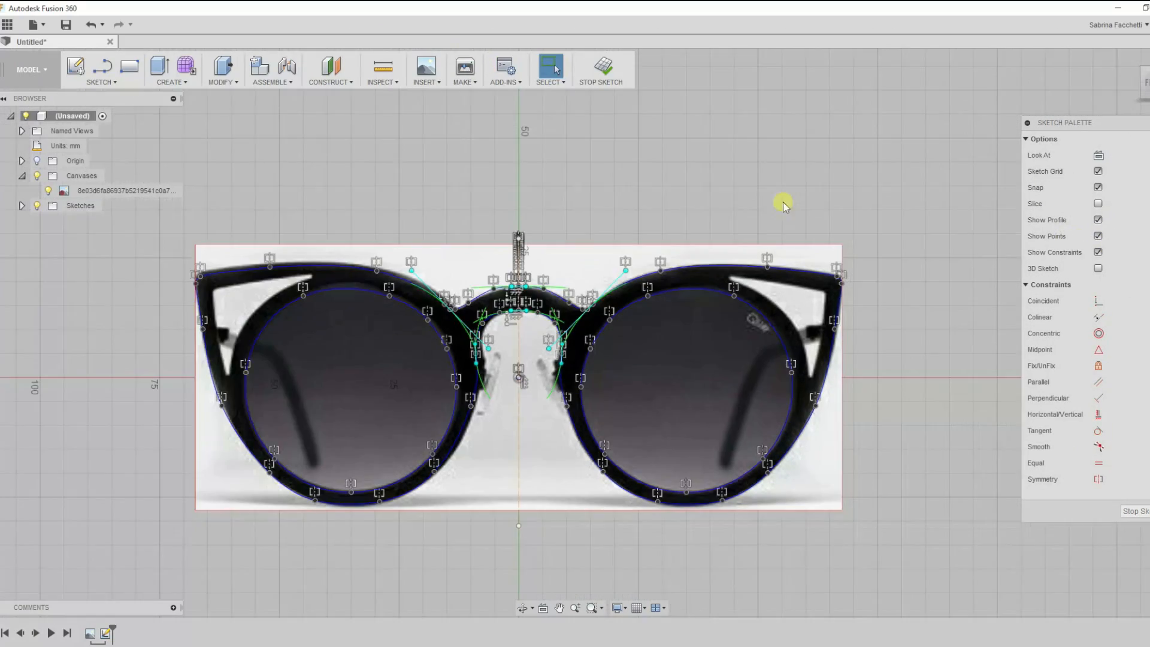
- Hide the reference canvas and trim the stray line pieces where the bridge meets the mirrored frame half
shift+middle_drag(770, 198, 811, 347)
click(48, 191)
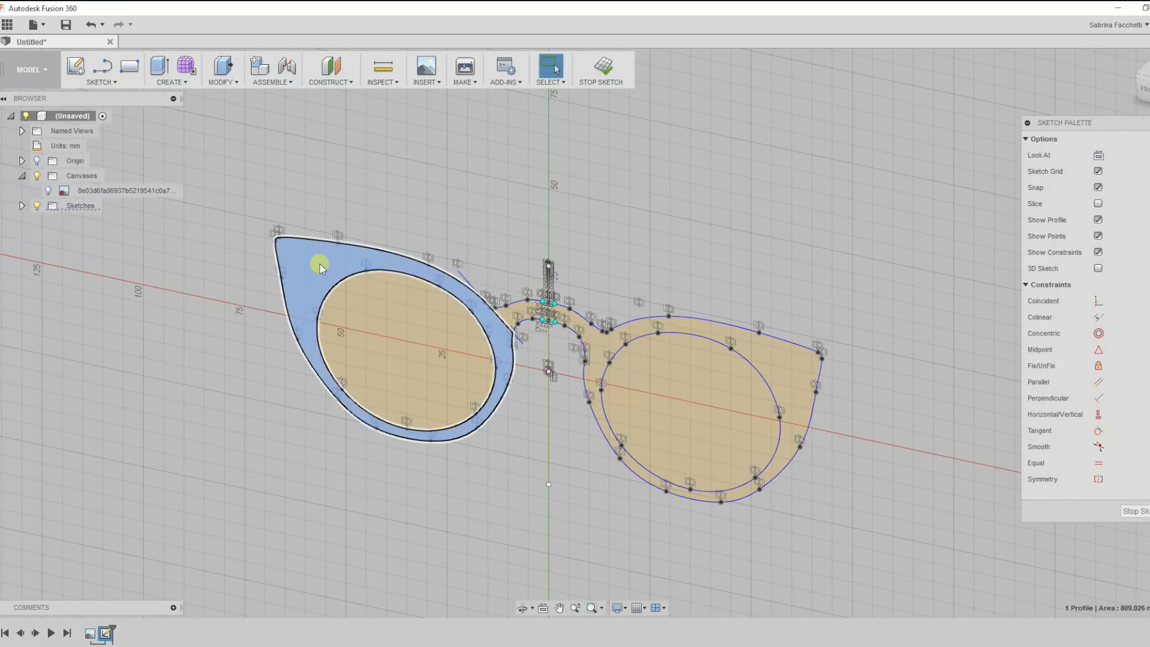
scroll(509, 323, up, 5)
click(100, 81)
click(96, 285)
click(474, 304)
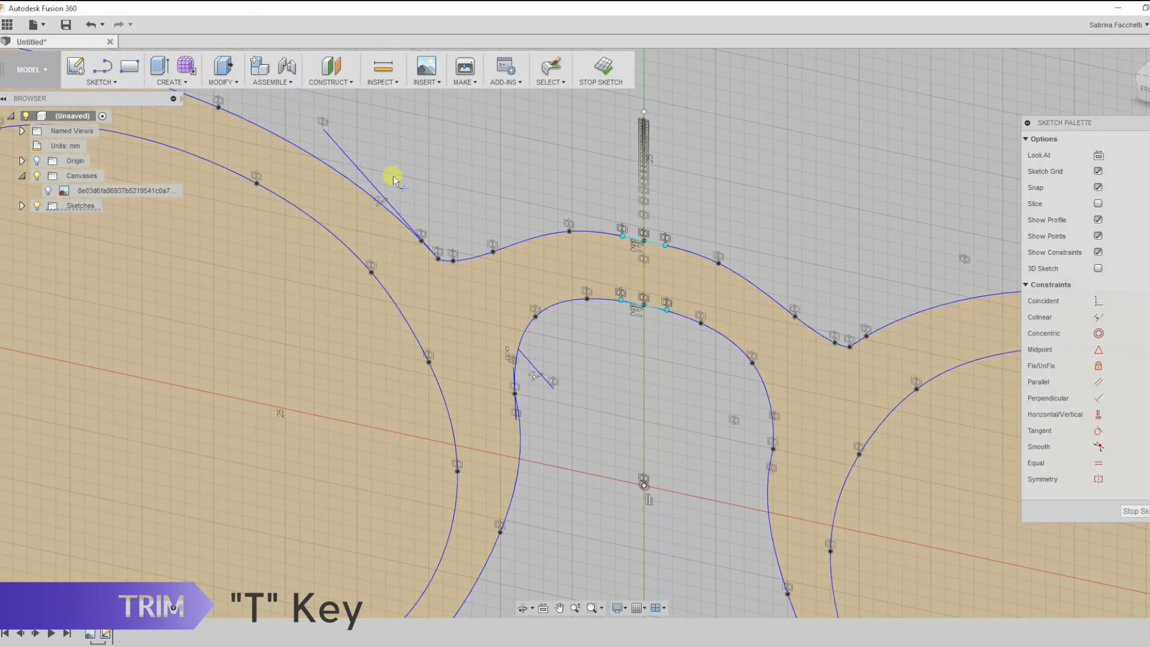
scroll(518, 424, up, 4)
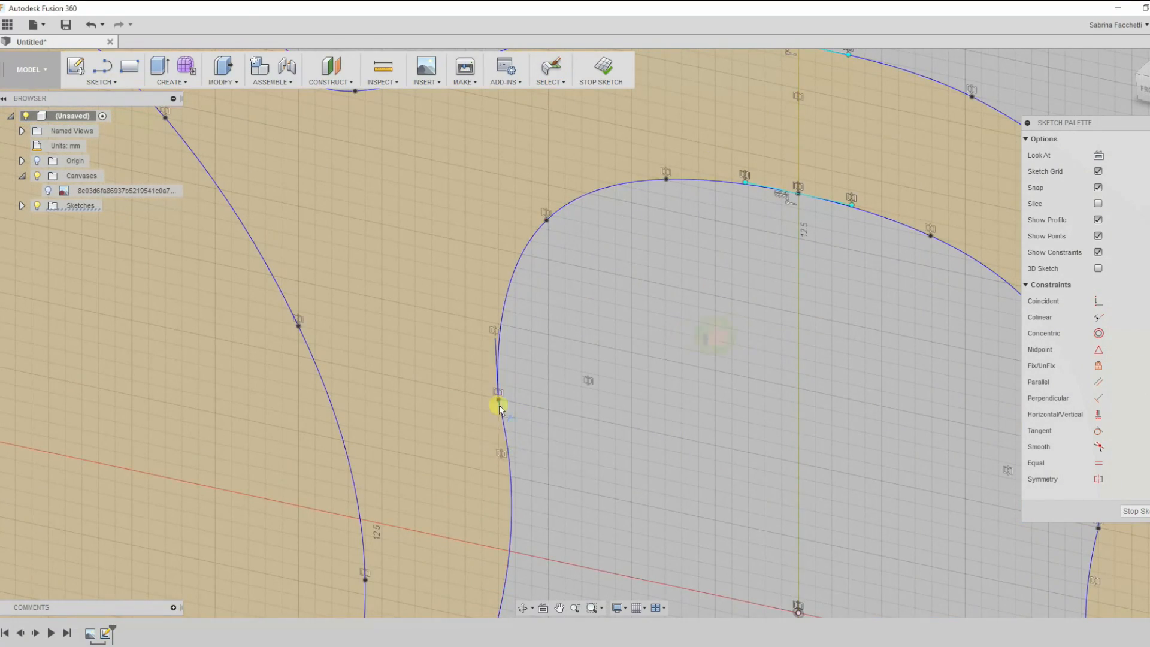
scroll(500, 407, down, 10)
key(Escape)
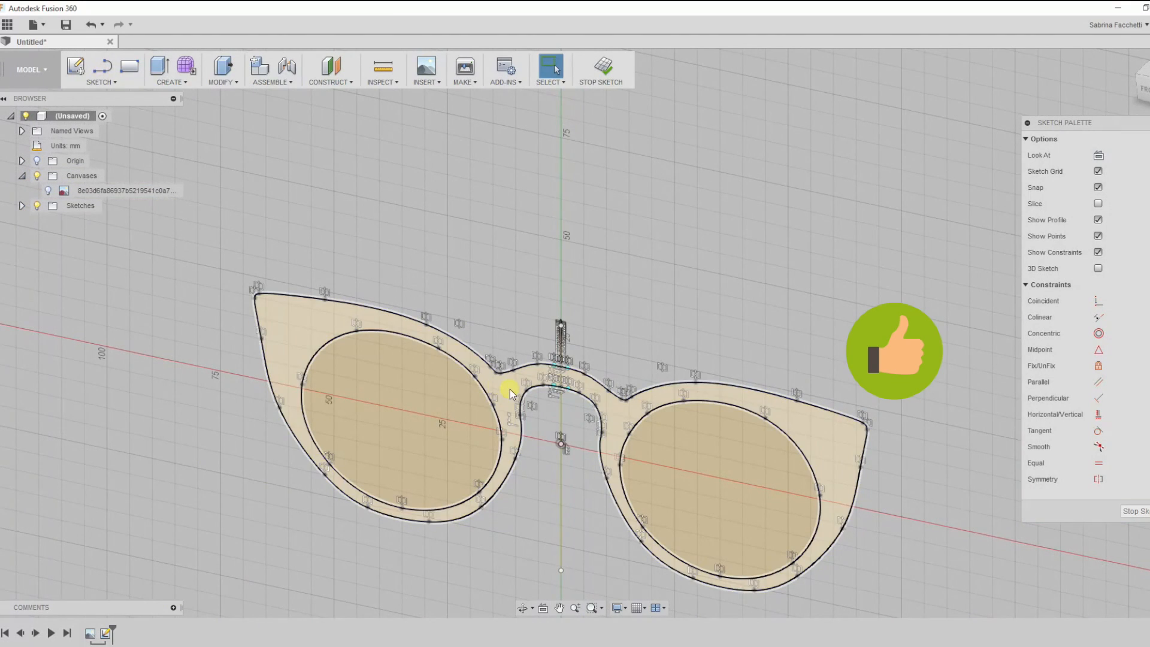
- Extrude the complete frame and bridge profile by 3 mm, leaving the lens openings empty
click(509, 390)
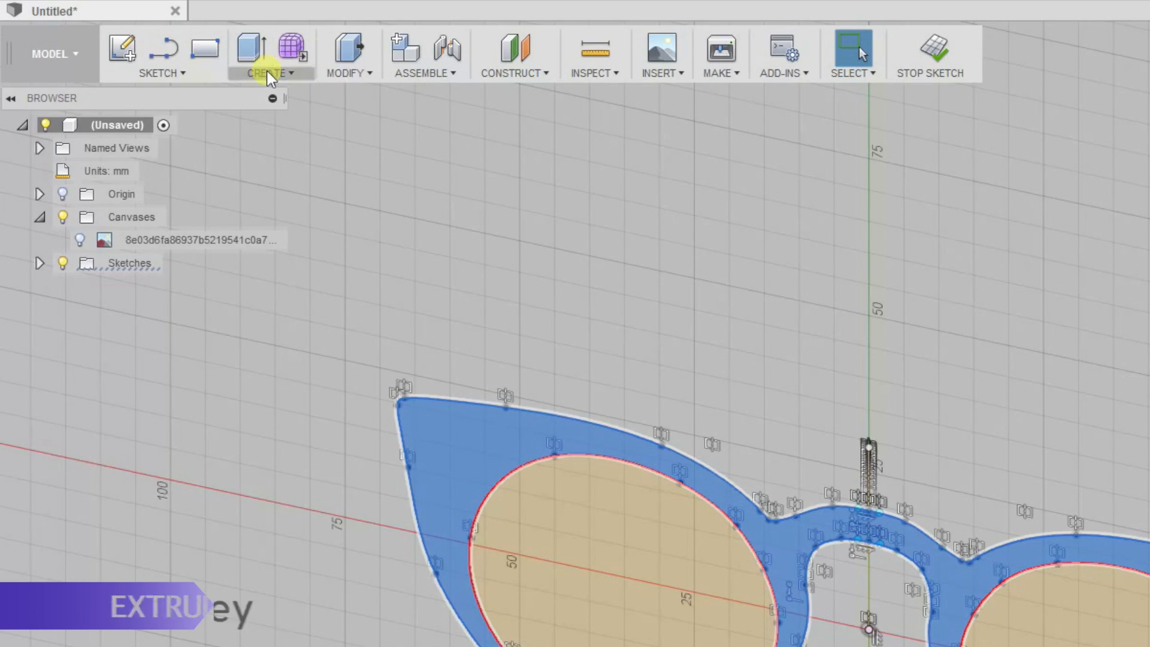
click(171, 82)
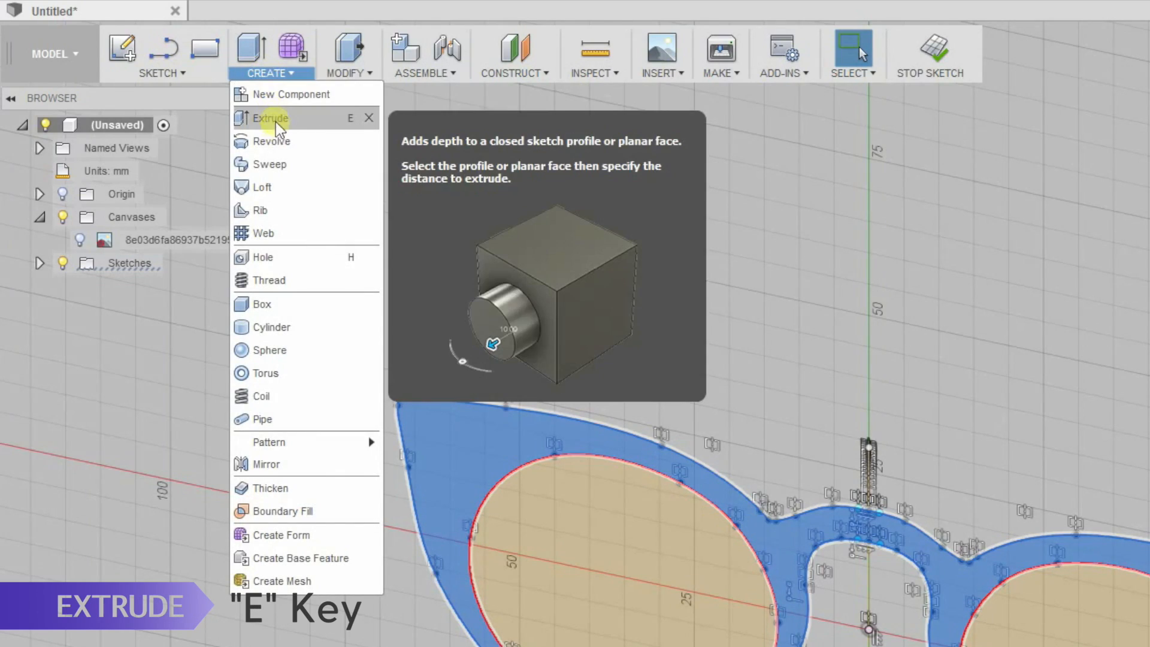
click(274, 120)
text(3)
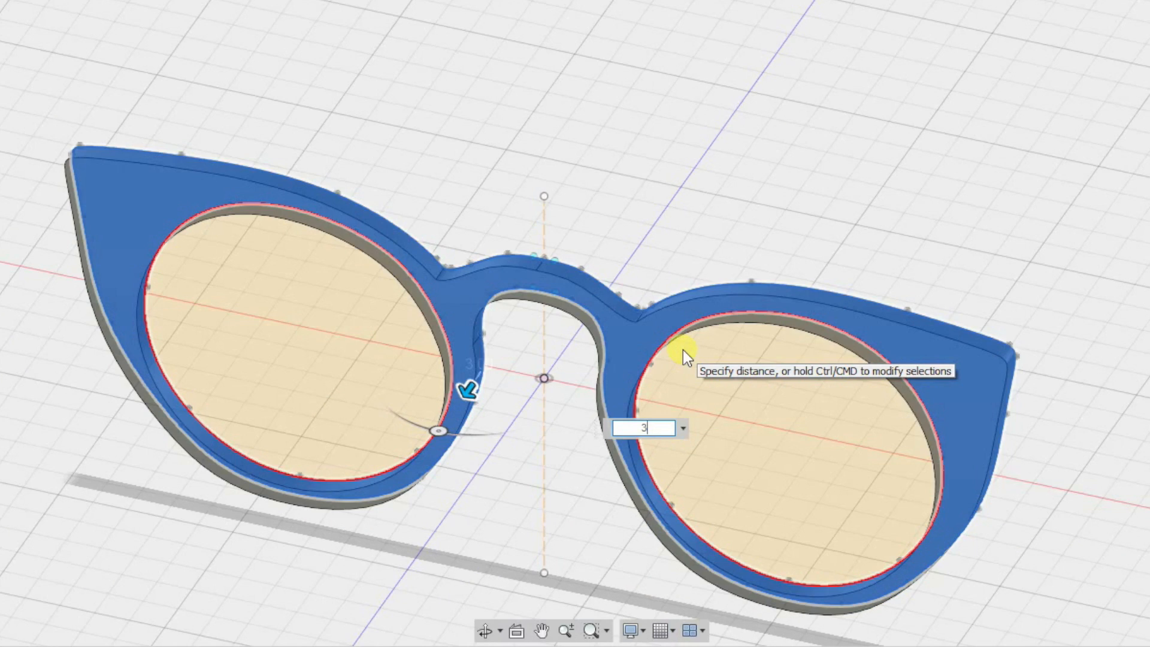
key(Return)
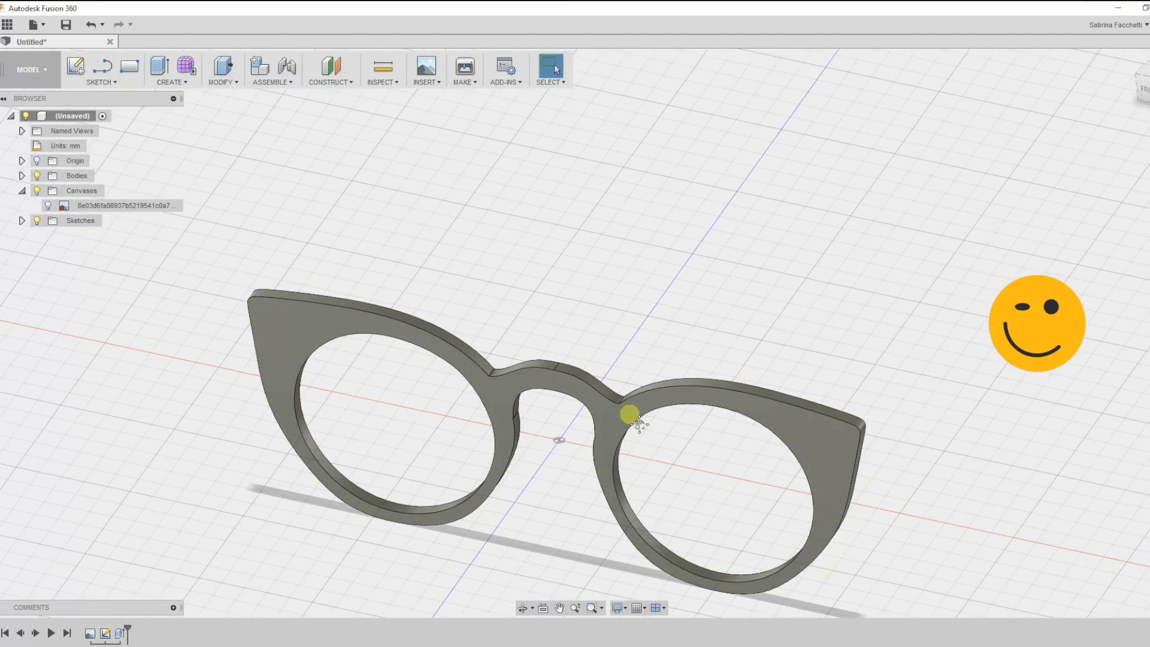
- Start a fillet and select the frame's front outer edges, the bridge's front edges and the edges of both lens openings
shift+middle_drag(640, 423, 660, 339)
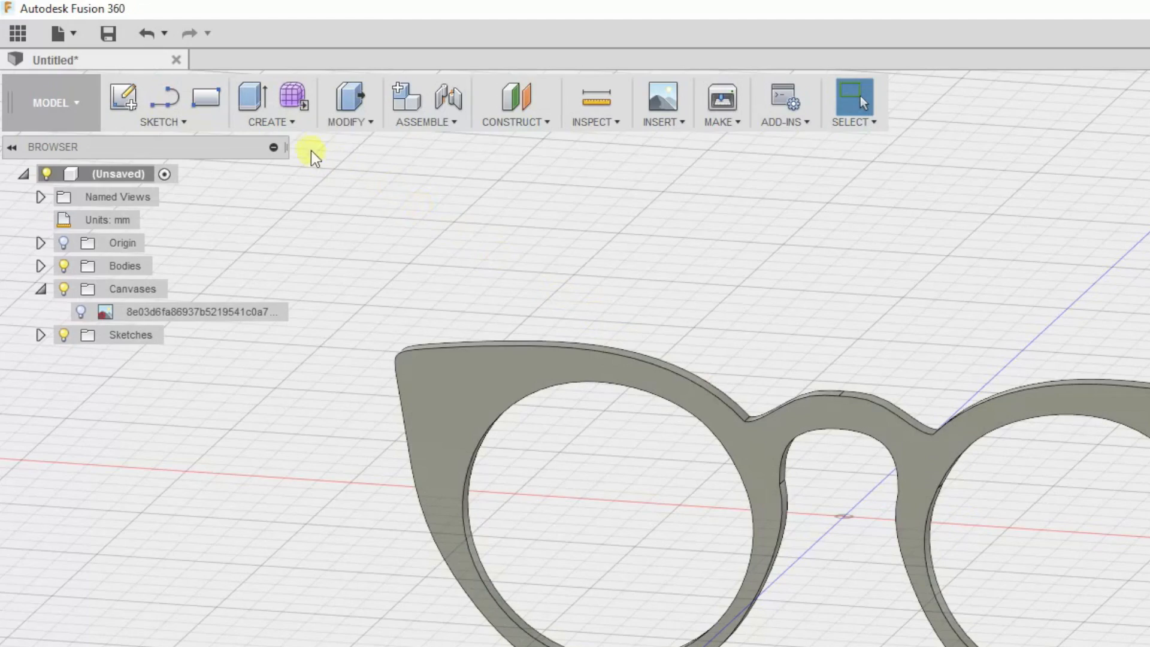
click(223, 82)
click(356, 168)
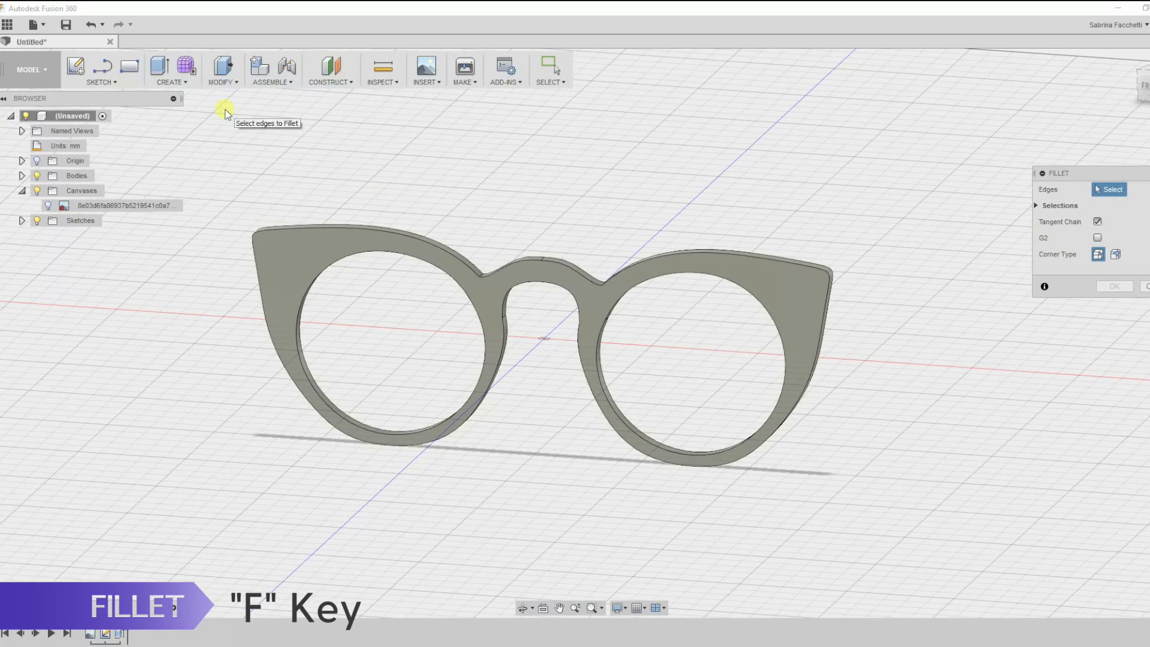
click(353, 228)
click(509, 265)
click(513, 291)
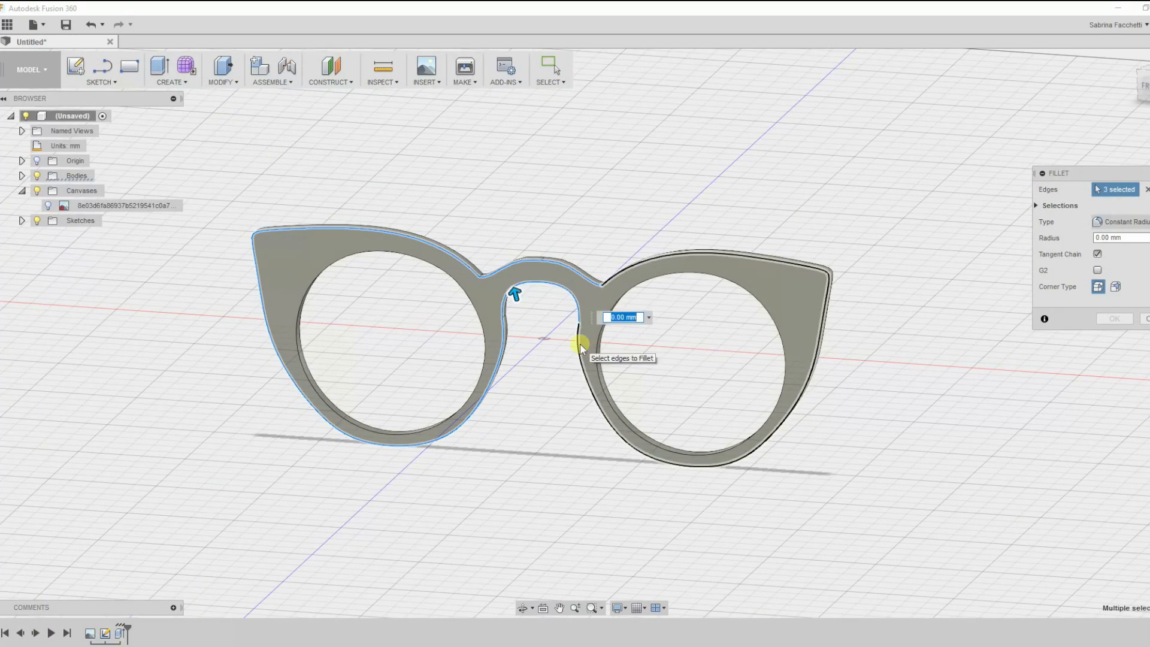
click(580, 343)
middle_drag(643, 335, 651, 343)
click(467, 290)
click(637, 295)
click(601, 366)
click(501, 383)
- Add the frame's remaining back outer and bridge edges to the fillet and apply a radius of 1 mm
shift+middle_drag(653, 390, 473, 318)
click(467, 293)
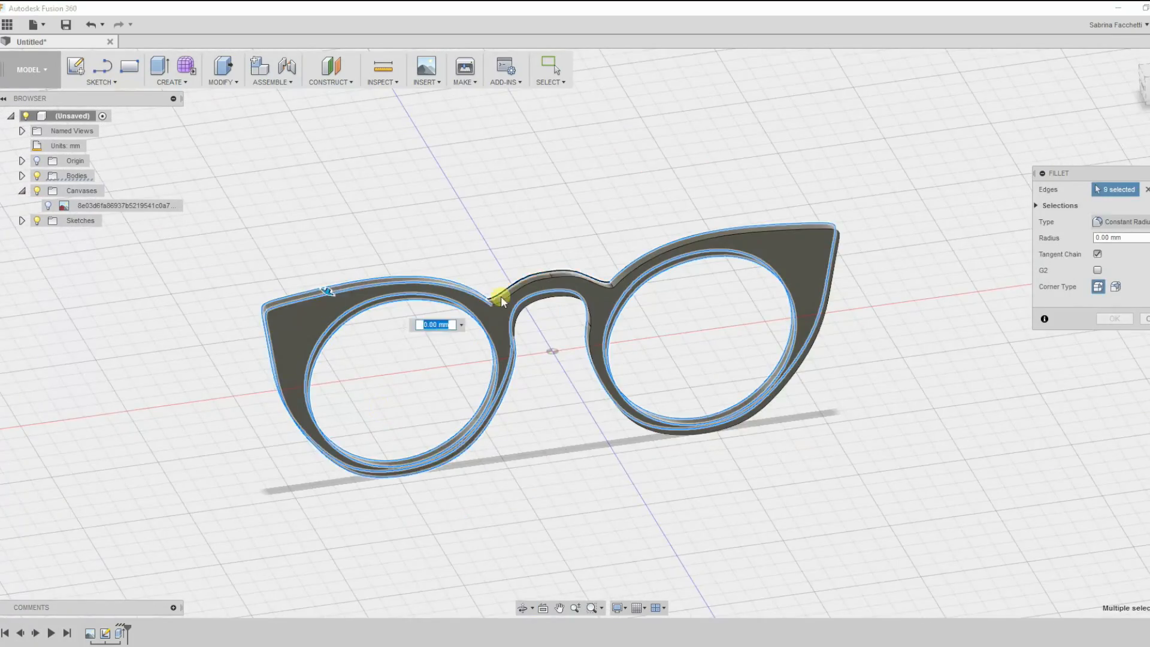
click(516, 278)
click(512, 318)
click(587, 354)
shift+middle_drag(521, 440, 706, 423)
text(1)
click(1044, 311)
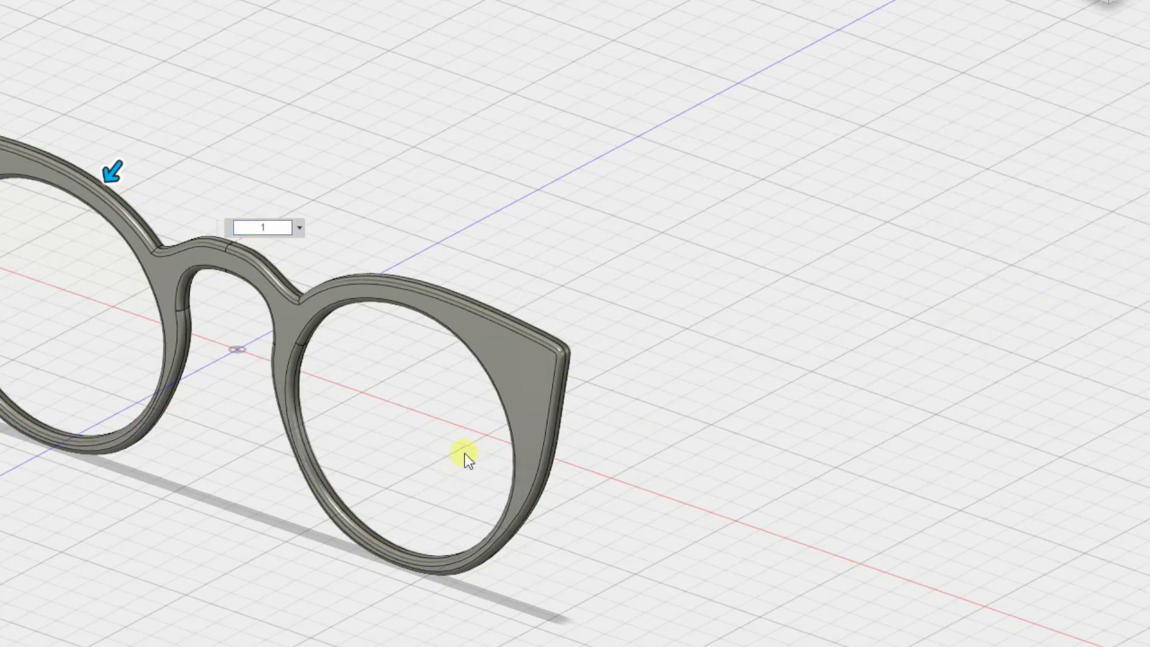
- Create a construction plane offset 62 mm from the YZ origin plane, near the frame's right outer corner
shift+middle_drag(573, 454, 595, 442)
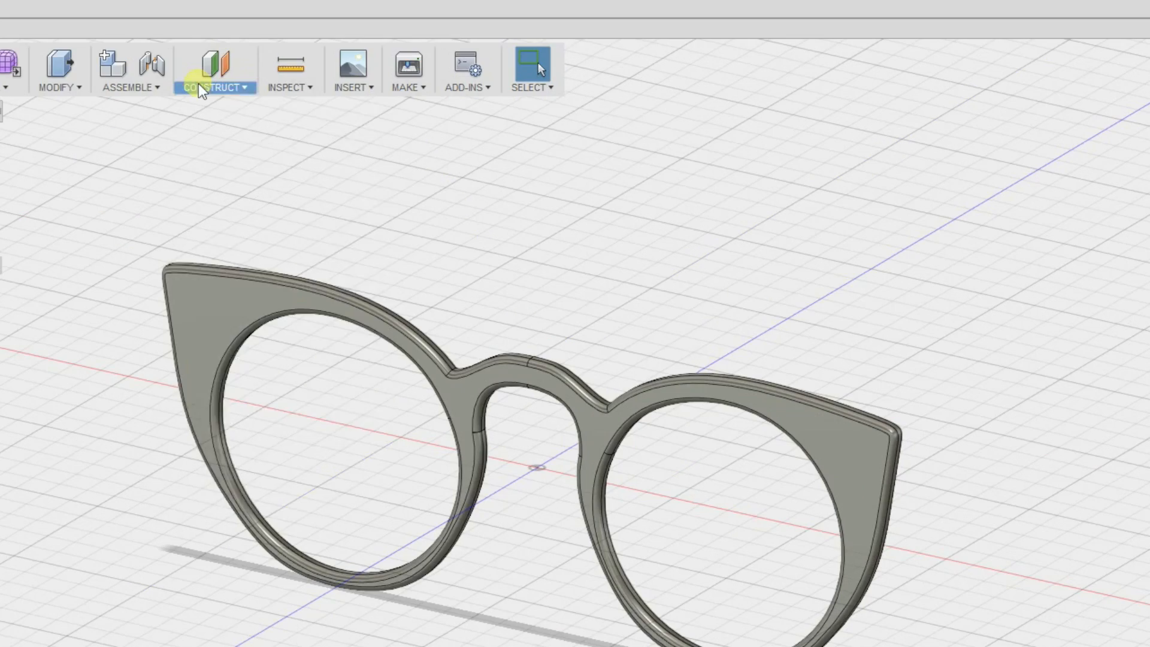
click(333, 80)
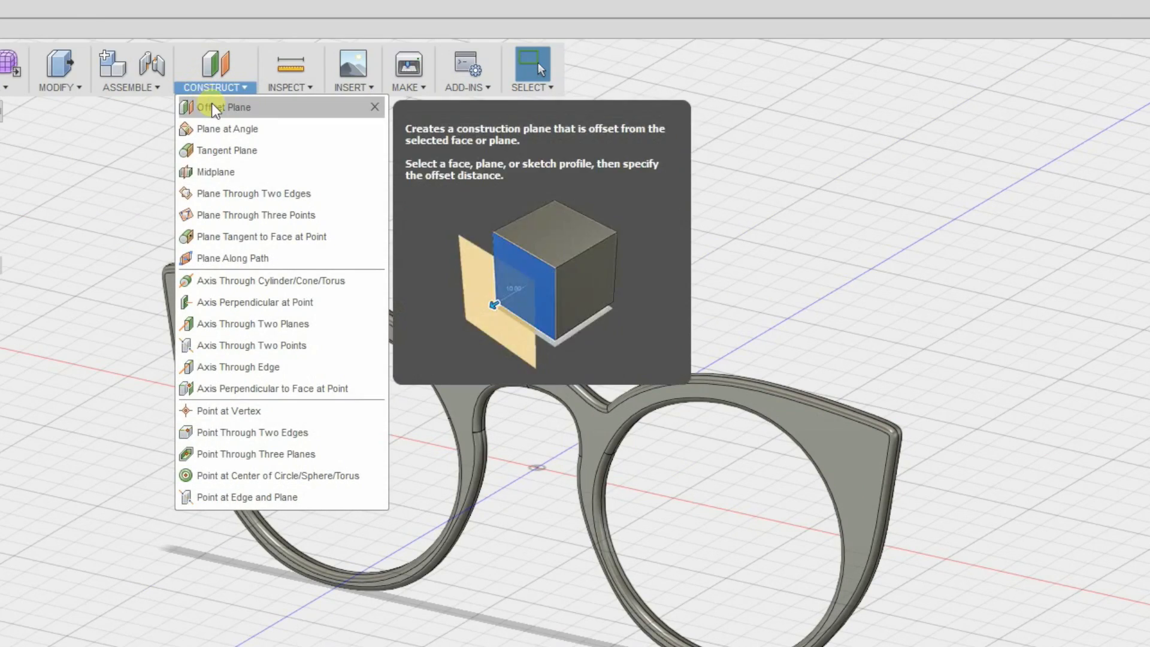
click(330, 97)
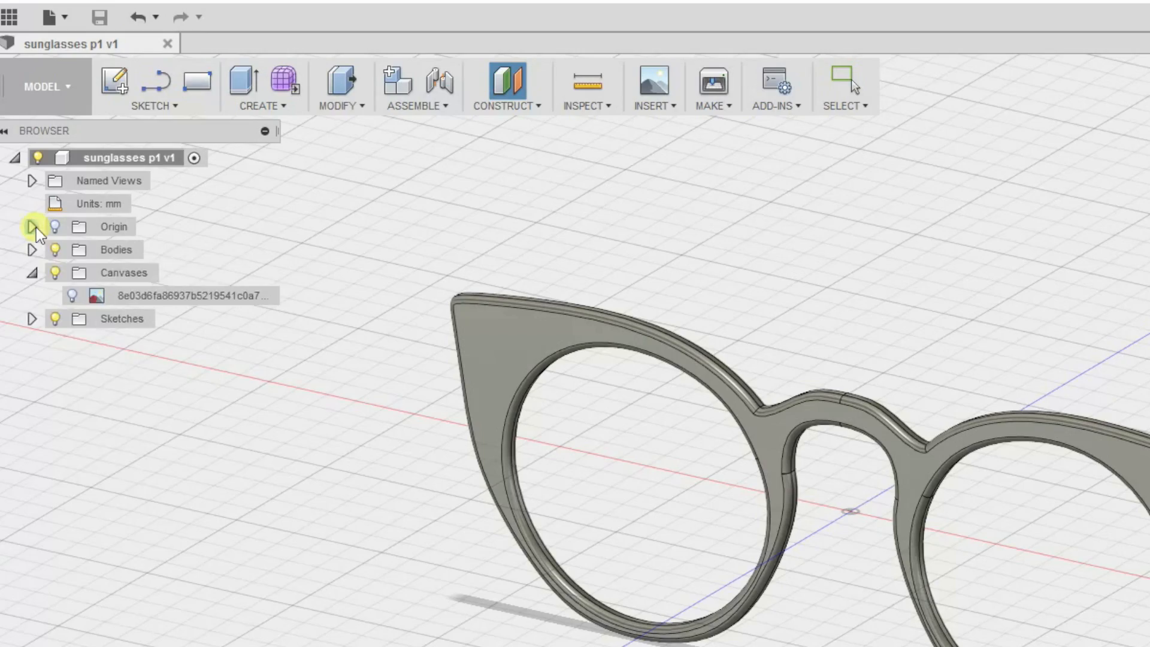
click(22, 160)
click(78, 265)
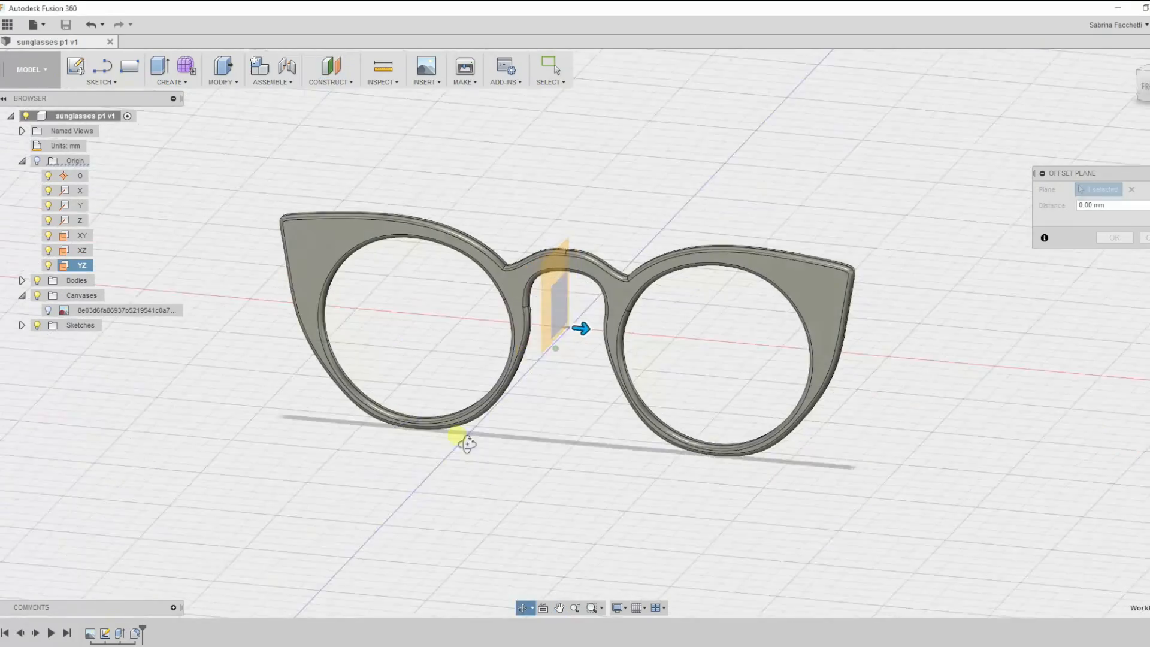
shift+middle_drag(467, 443, 473, 444)
drag(581, 328, 856, 352)
shift+middle_drag(781, 432, 862, 359)
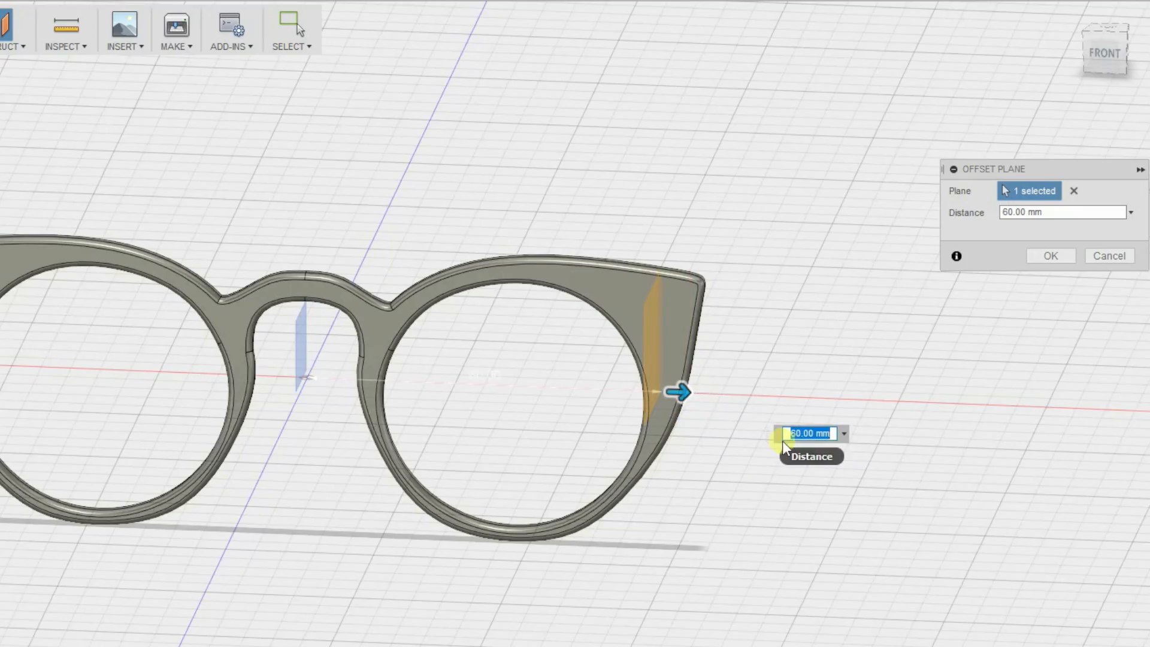
text(62)
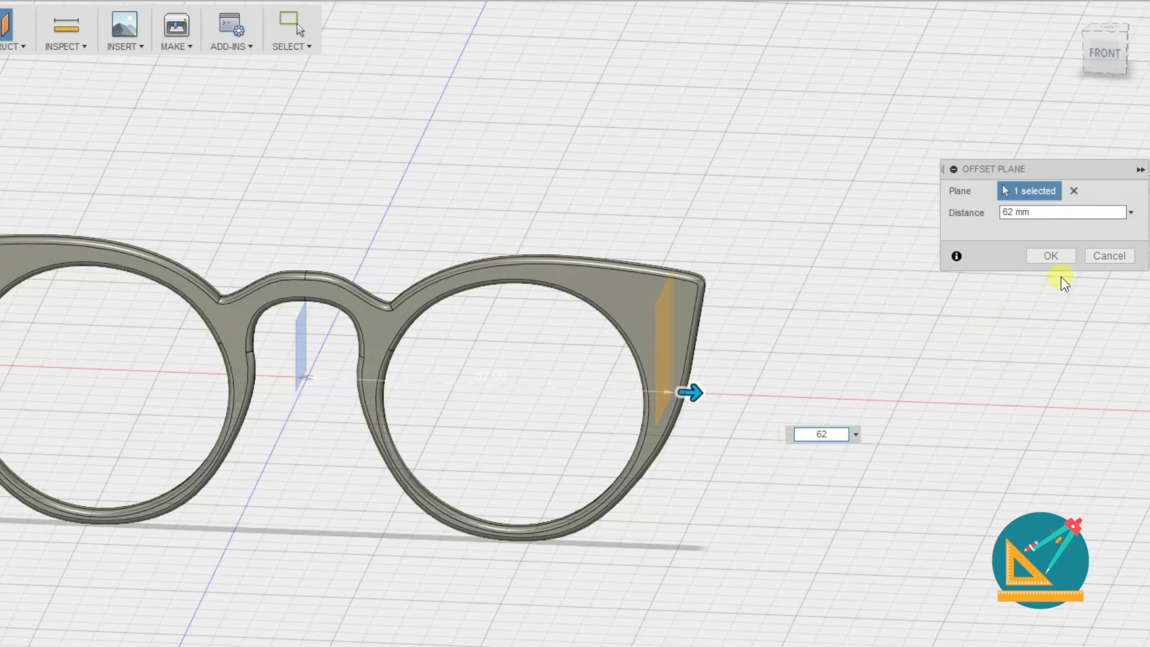
click(1050, 256)
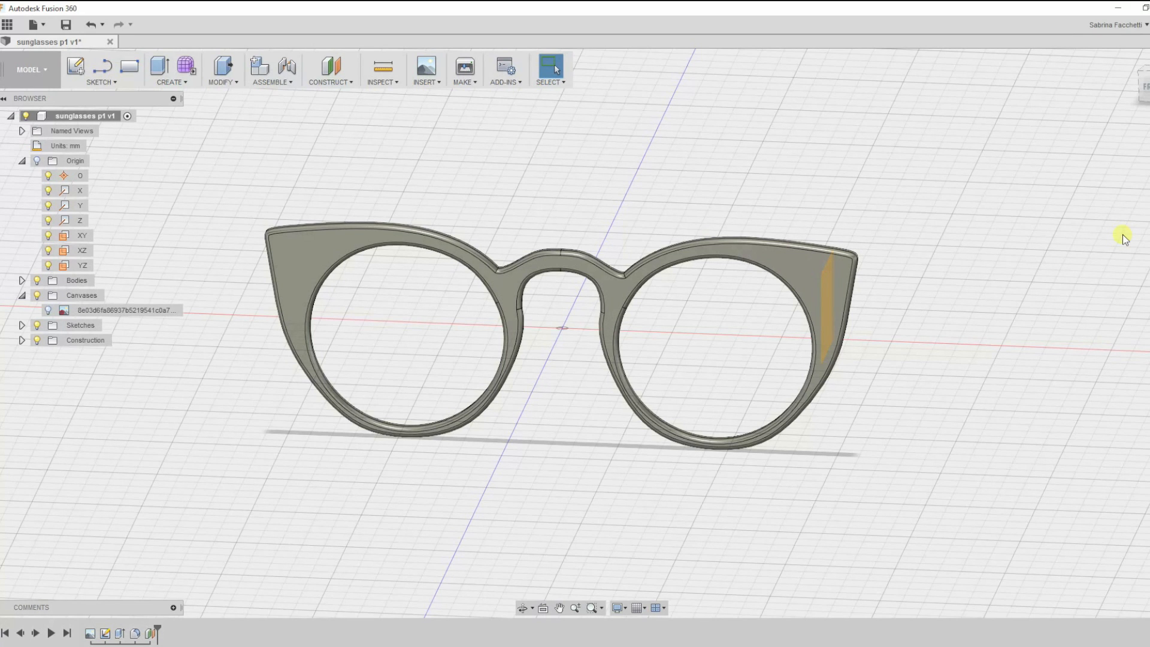
- Attach the frame_3 image as a canvas on the offset construction plane
click(426, 79)
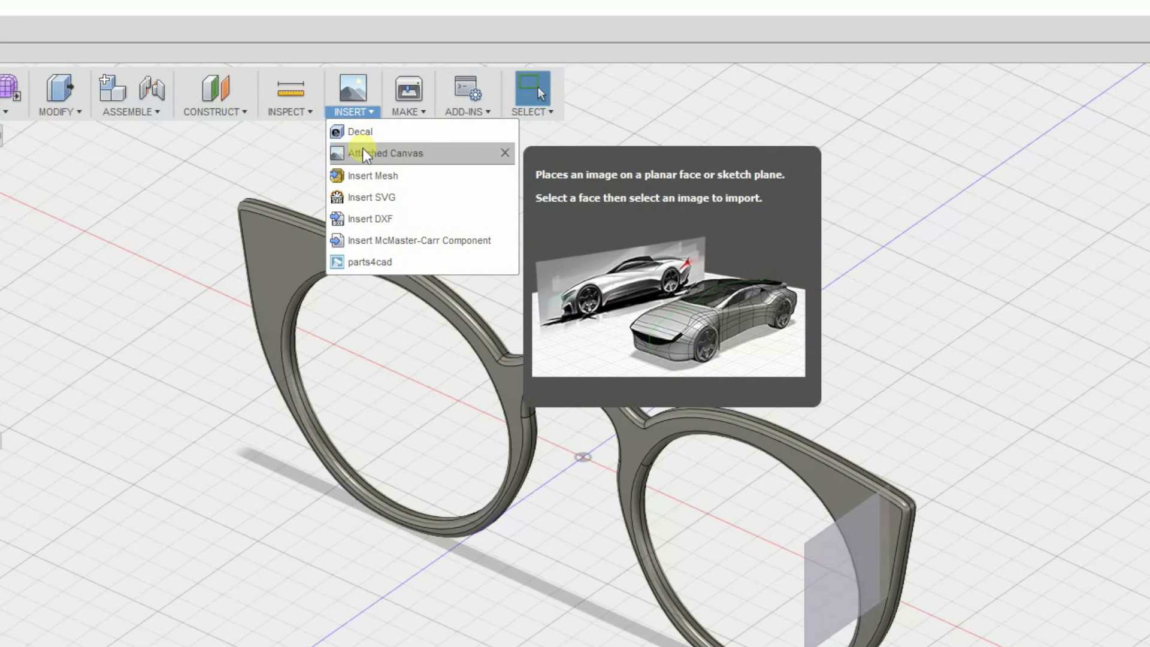
click(362, 153)
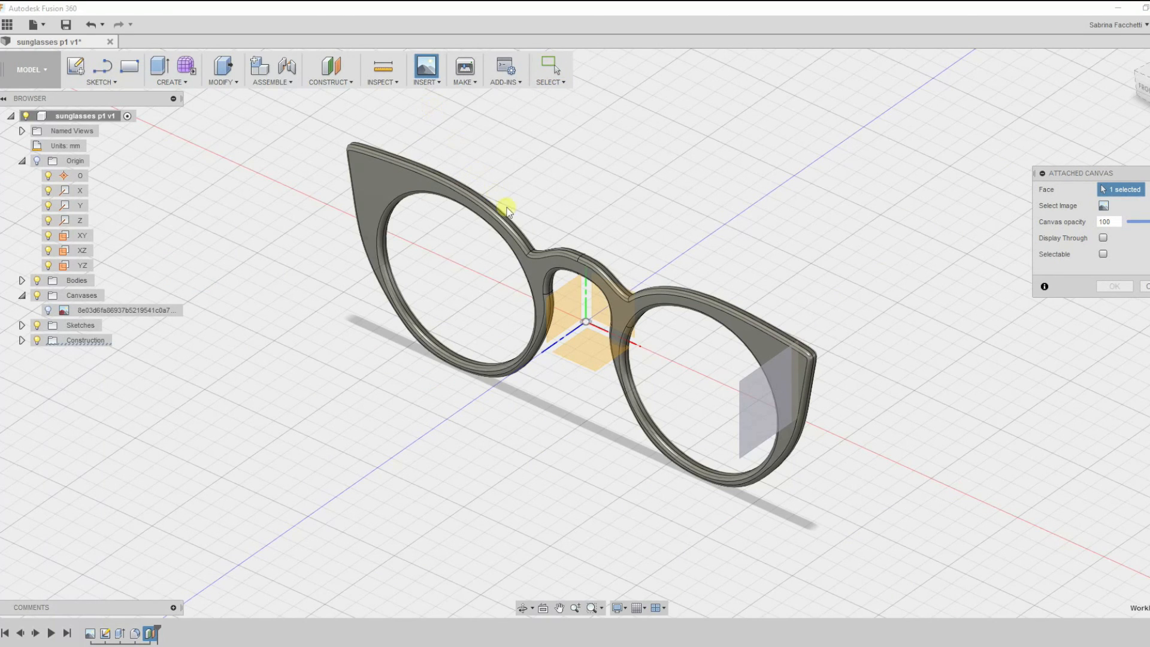
click(756, 424)
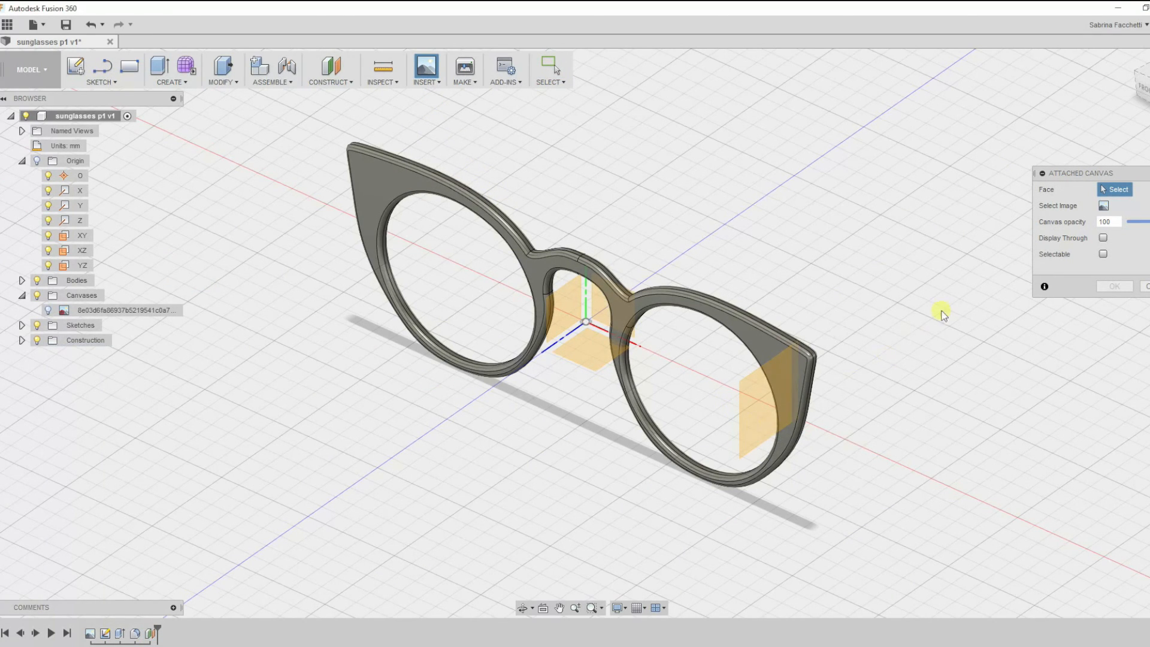
click(1104, 208)
click(273, 133)
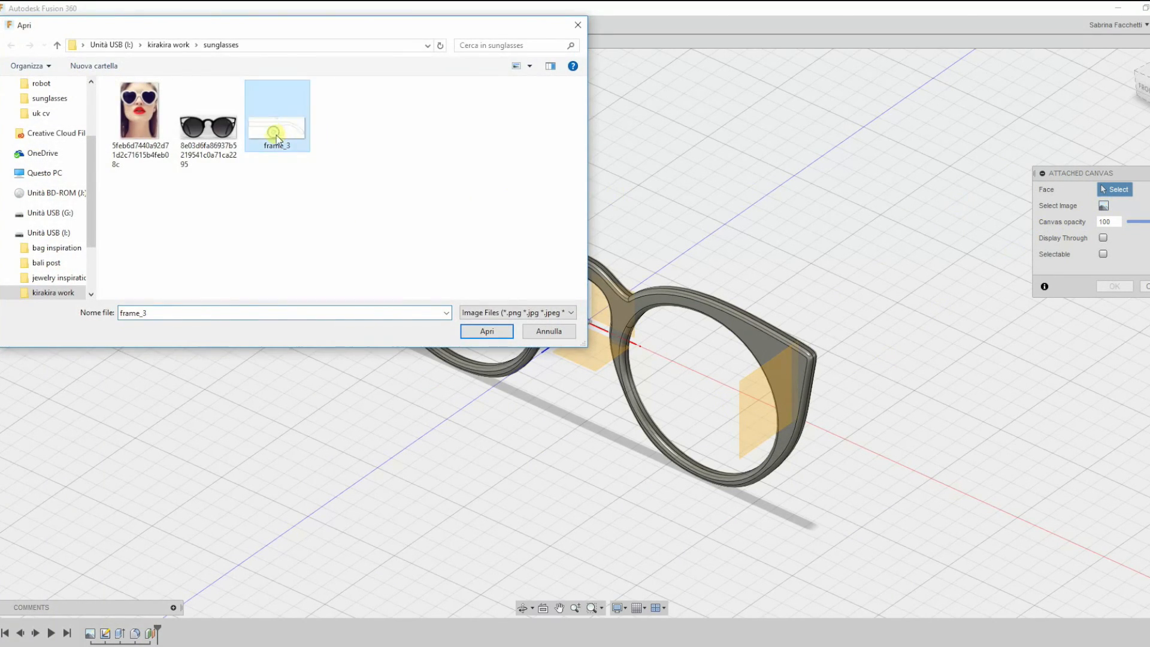
click(473, 339)
click(624, 376)
scroll(827, 408, up, 5)
click(614, 359)
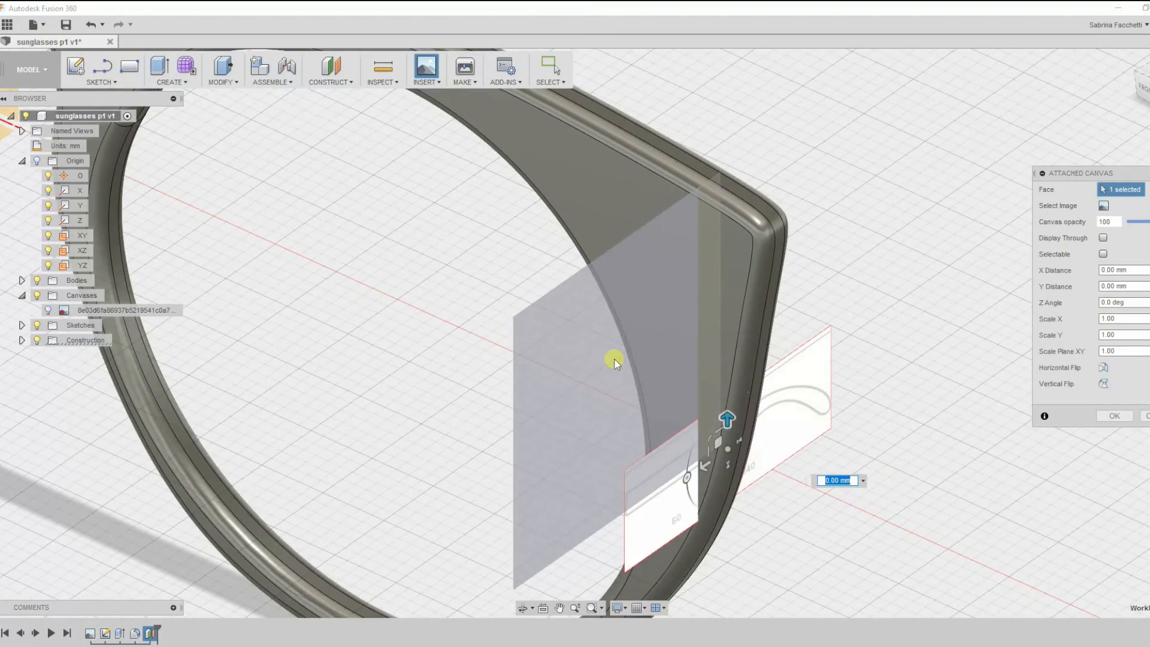
- Position the frame_3 canvas behind the frame with a Y distance of -10 mm and place it
drag(710, 397, 710, 233)
drag(678, 271, 829, 271)
scroll(807, 343, down, 5)
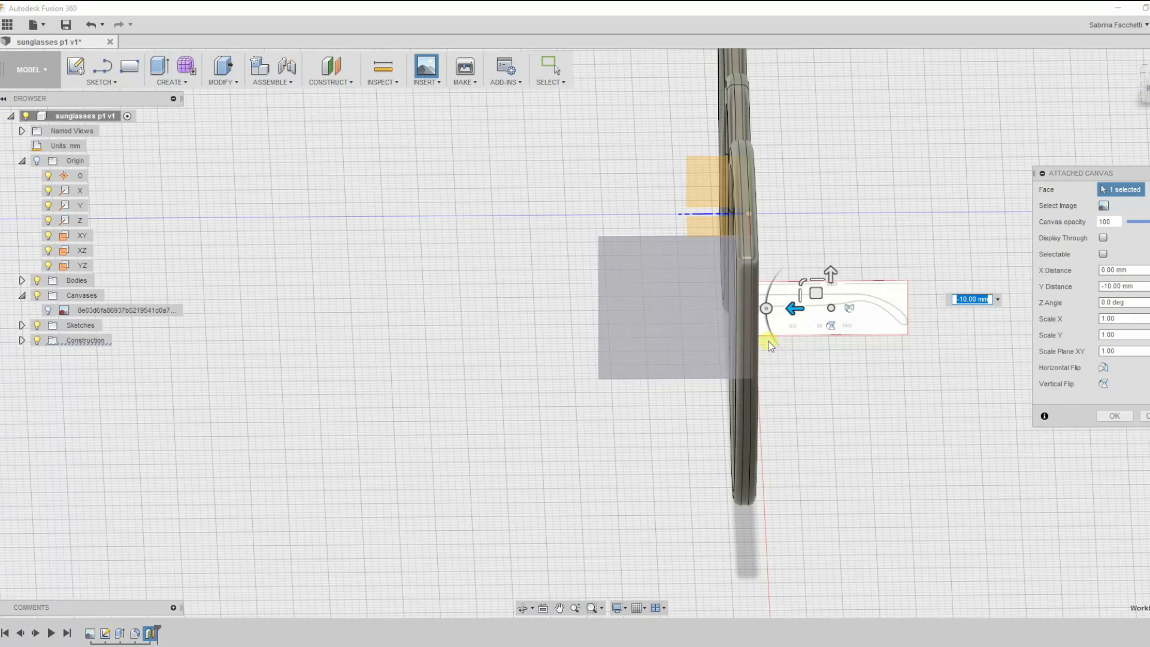
shift+middle_drag(847, 372, 980, 425)
click(1104, 418)
- Calibrate the frame_3 canvas by setting the distance between its two lower corners to 130 mm
middle_drag(1019, 390, 753, 414)
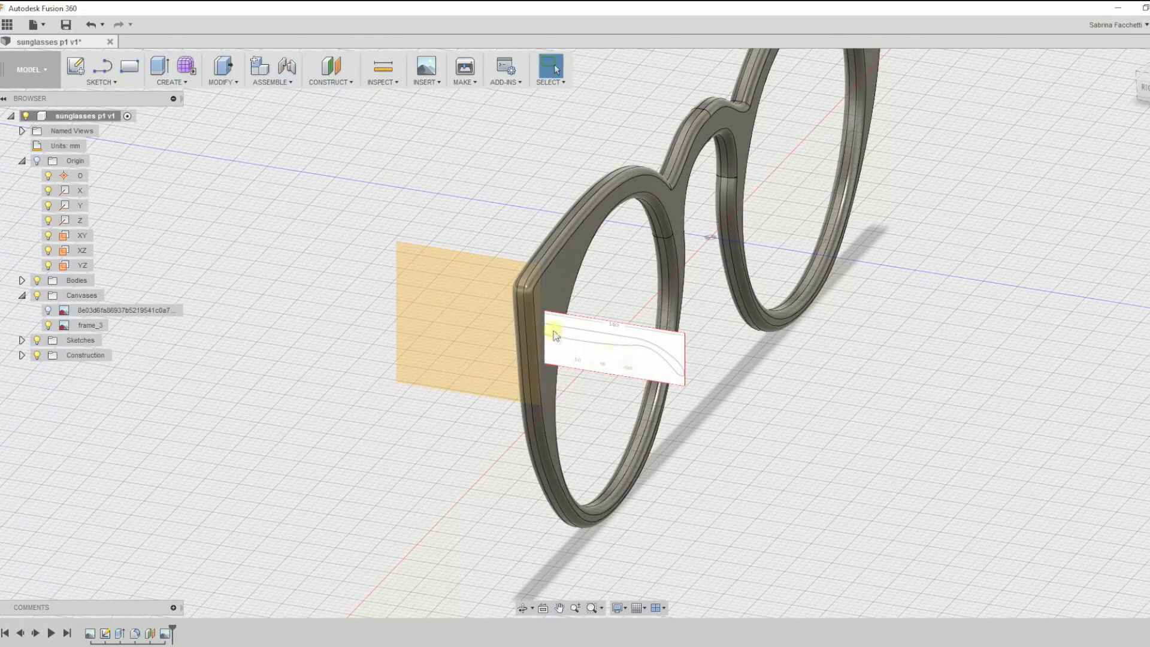
right_click(85, 326)
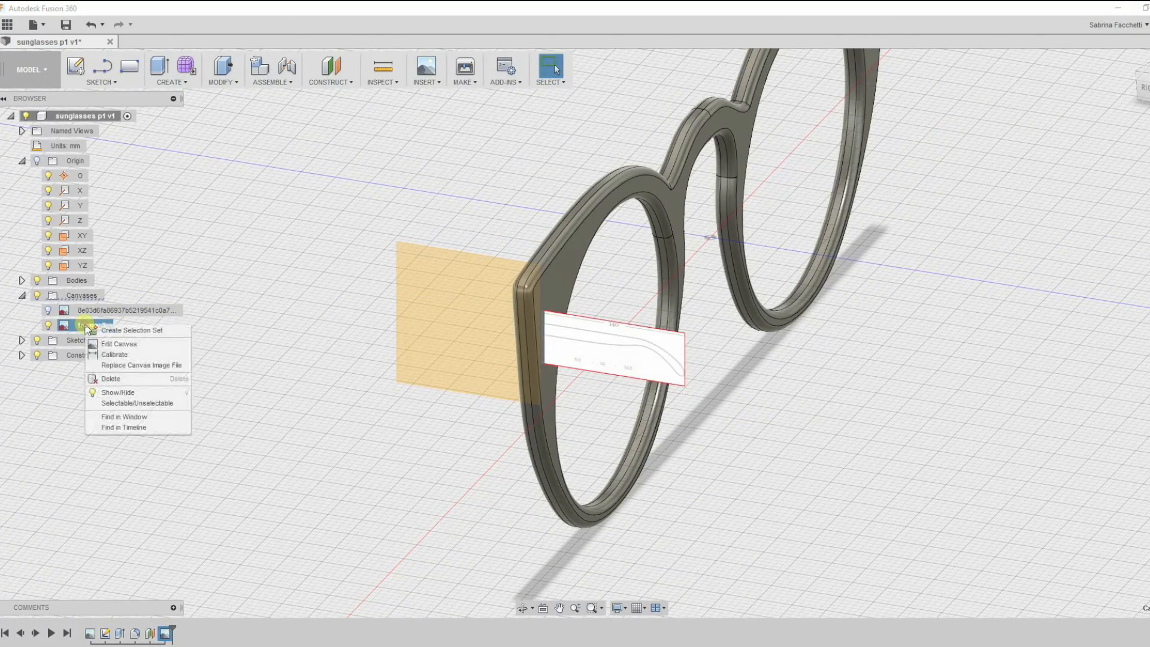
click(115, 354)
click(545, 364)
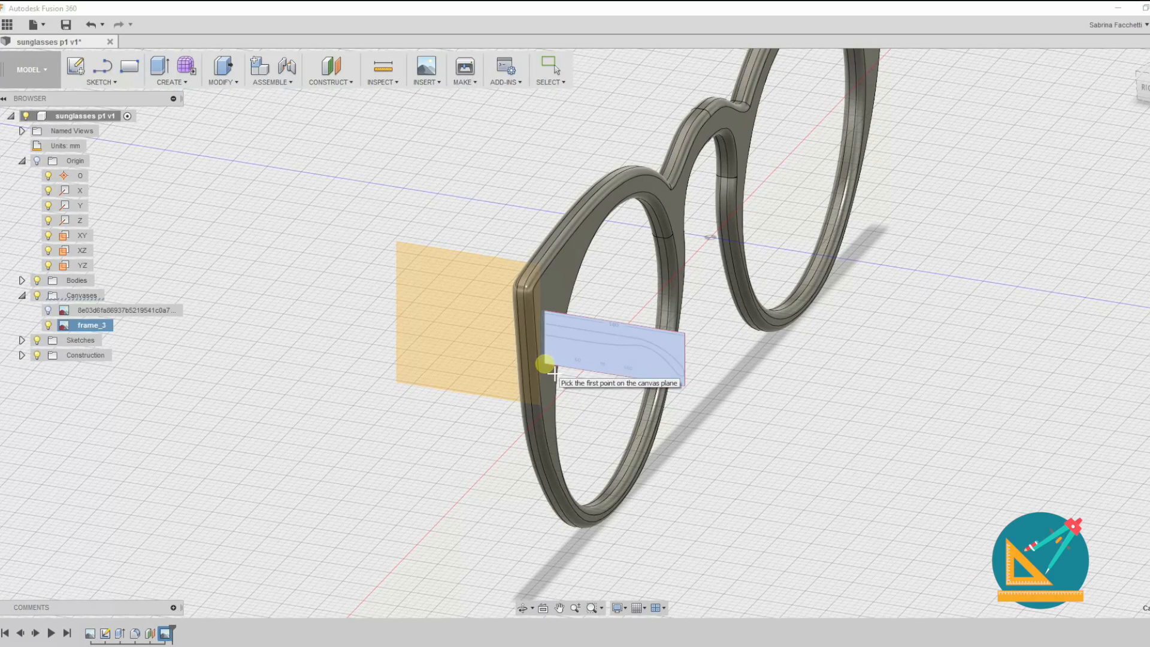
click(685, 386)
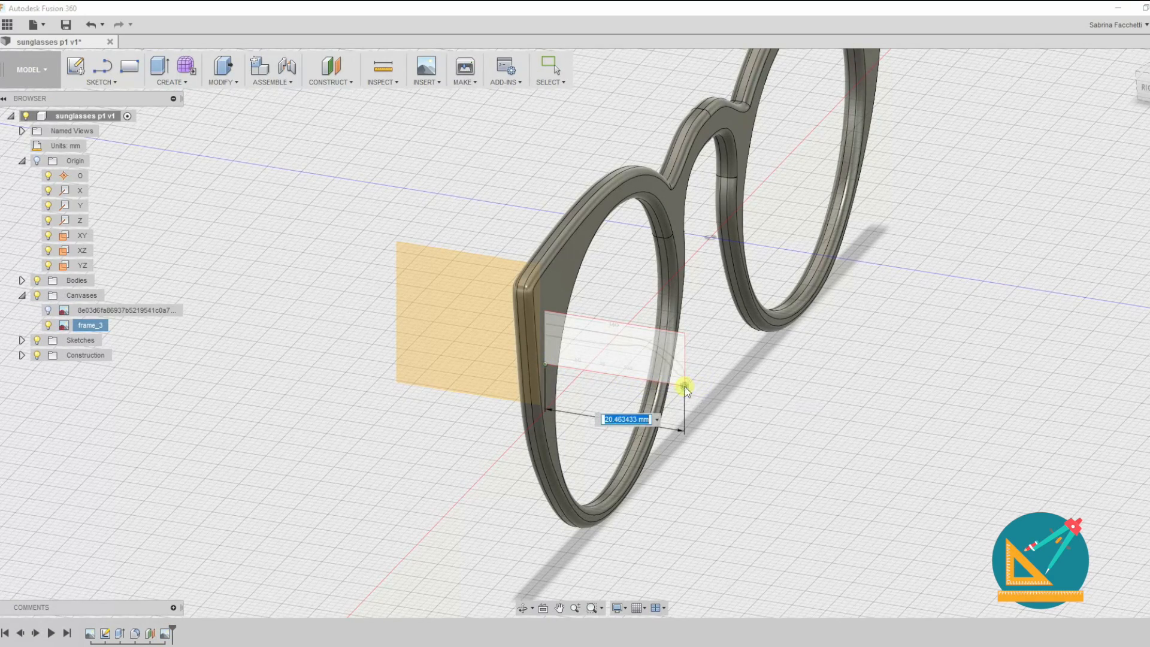
text(130)
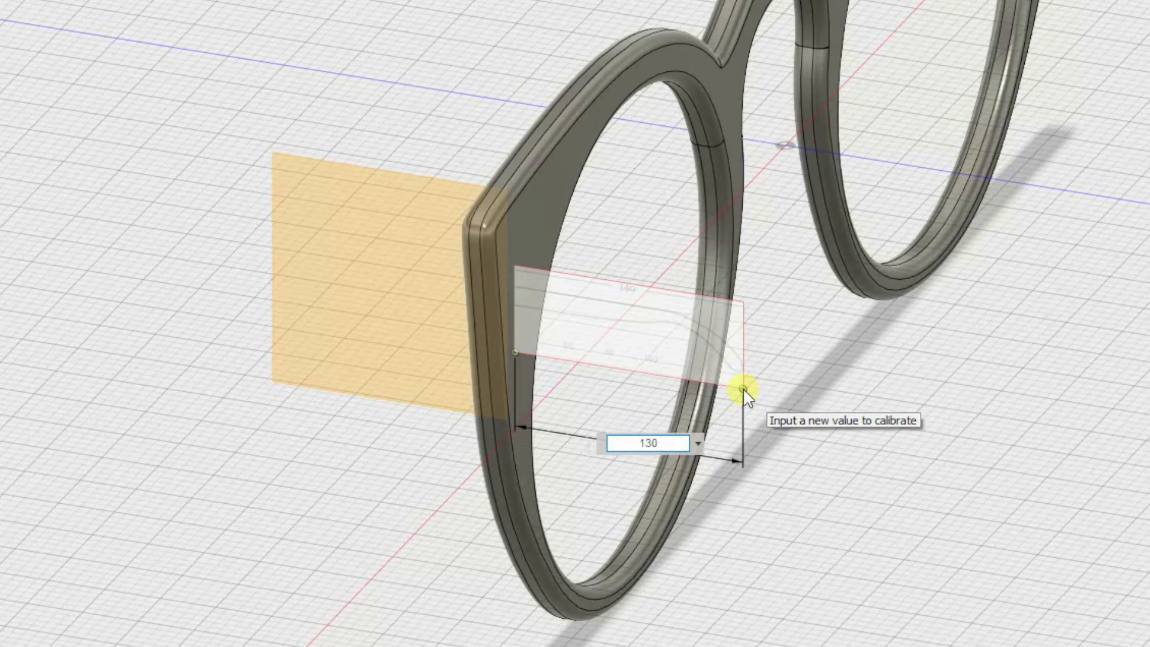
key(Return)
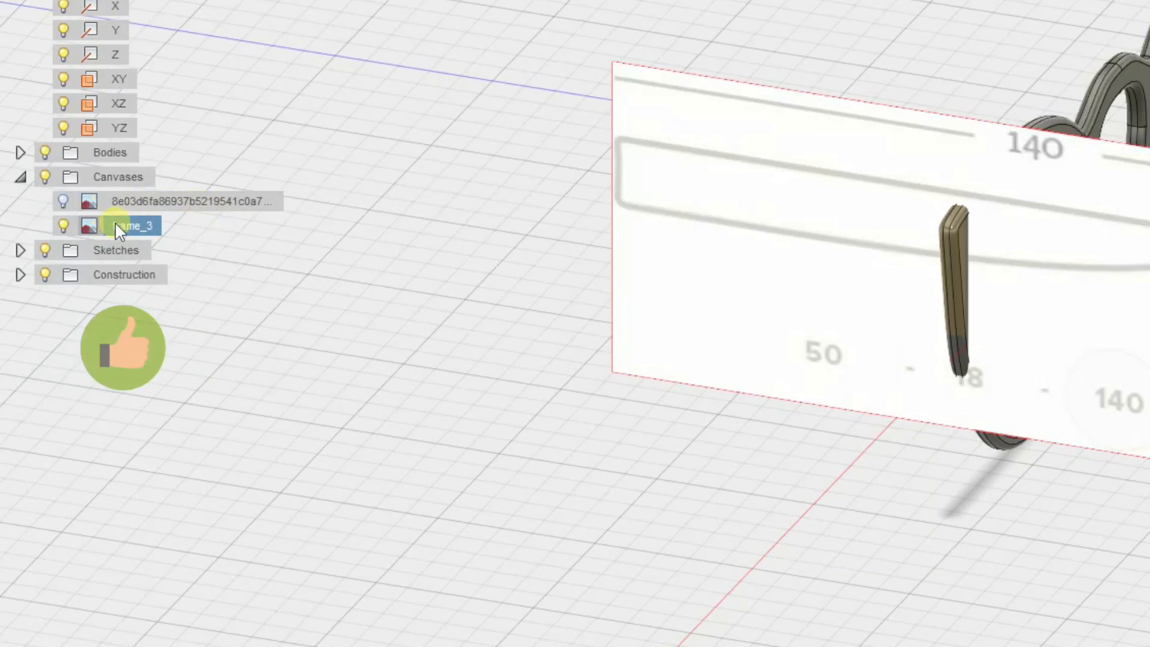
- Slide the calibrated frame_3 canvas back until its front edge lines up with the frame's outer corner
right_click(81, 326)
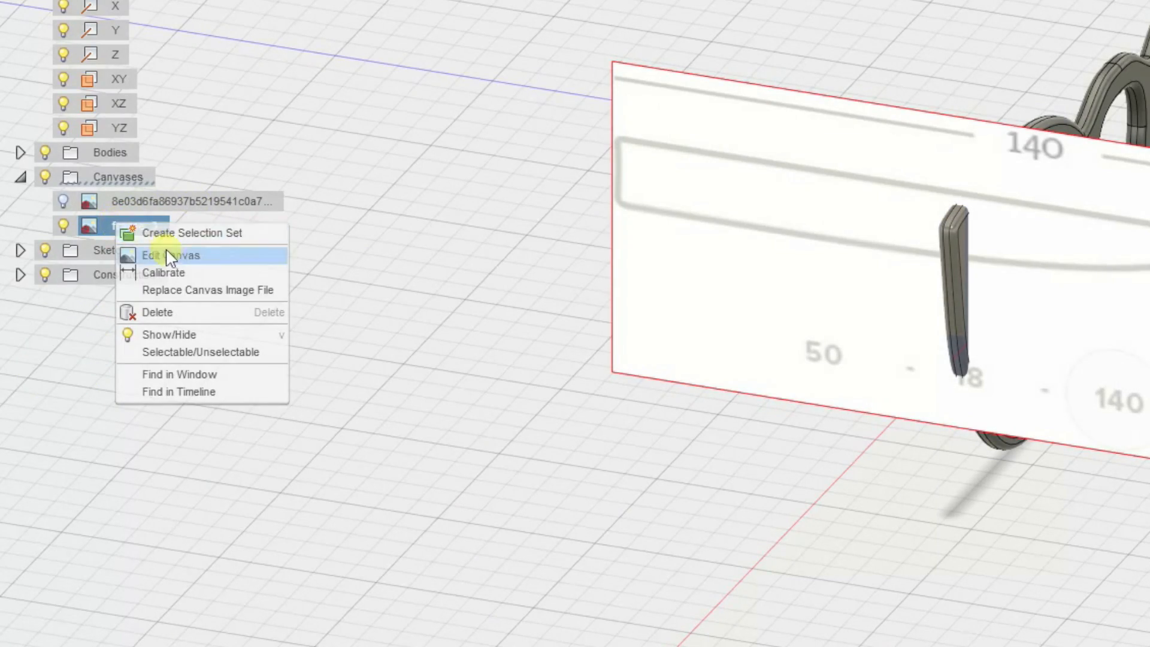
click(168, 254)
drag(605, 358, 851, 379)
key(Return)
scroll(662, 493, down, 3)
shift+middle_drag(662, 493, 667, 476)
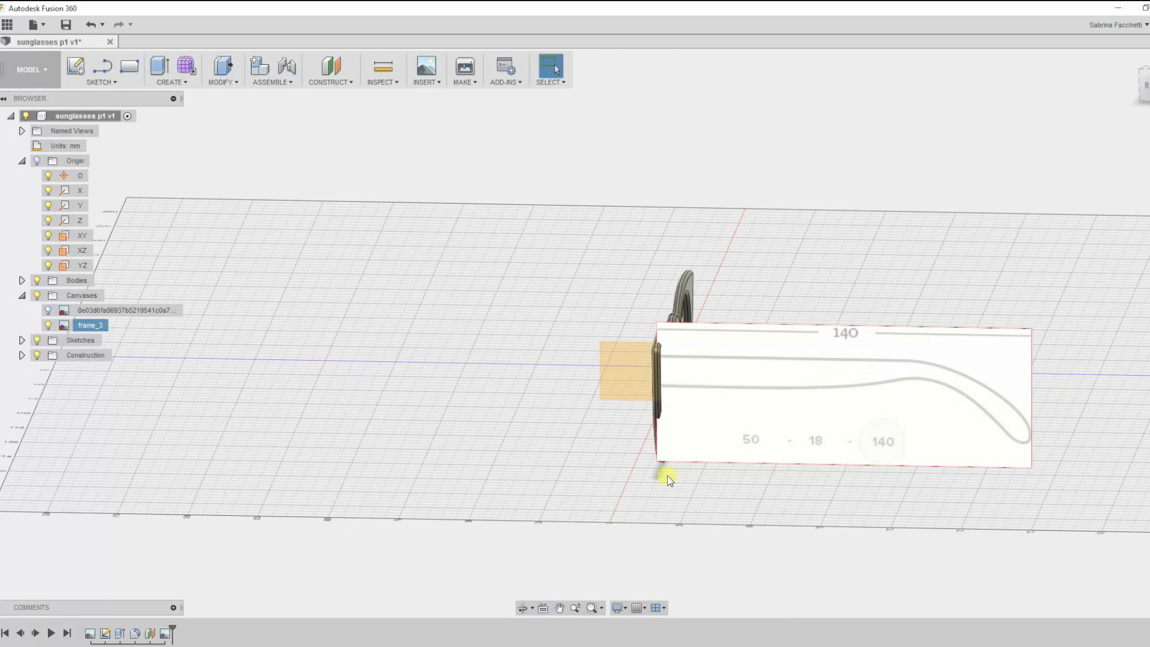
- Start a fit point spline on the 62 mm offset plane, tracing the temple arm's upper edge from the frame to the curved ear end
click(106, 82)
click(103, 214)
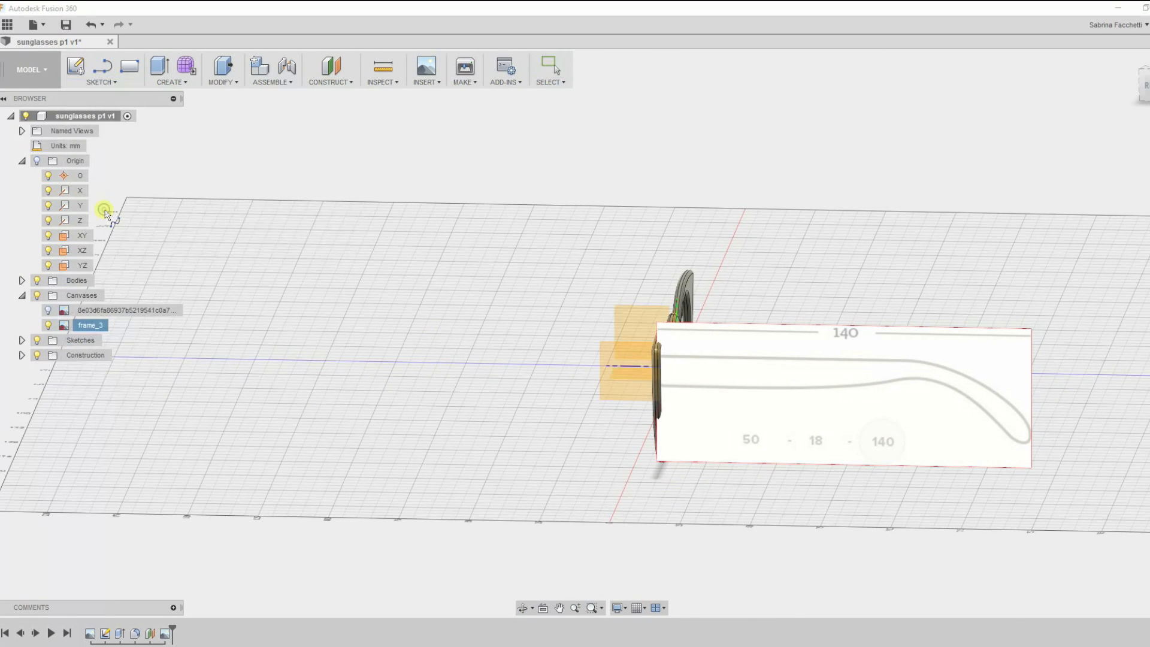
click(635, 335)
click(624, 395)
scroll(700, 308, up, 5)
click(348, 249)
scroll(559, 246, down, 2)
click(561, 248)
click(806, 247)
scroll(704, 257, up, 2)
click(703, 257)
scroll(776, 267, down, 1)
click(777, 267)
click(865, 320)
click(926, 372)
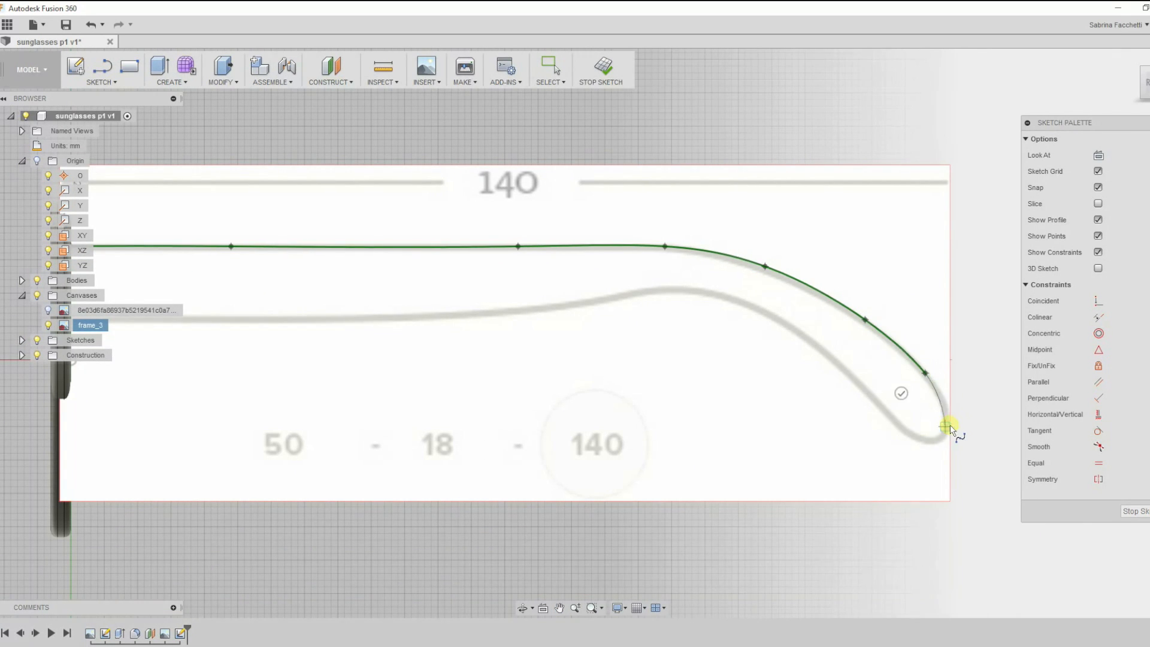
- Continue the spline around the ear tip and along the temple arm's lower edge, ending inside the frame's thickness
click(832, 359)
click(751, 306)
click(684, 287)
click(625, 292)
click(506, 312)
click(338, 320)
middle_drag(222, 315, 381, 335)
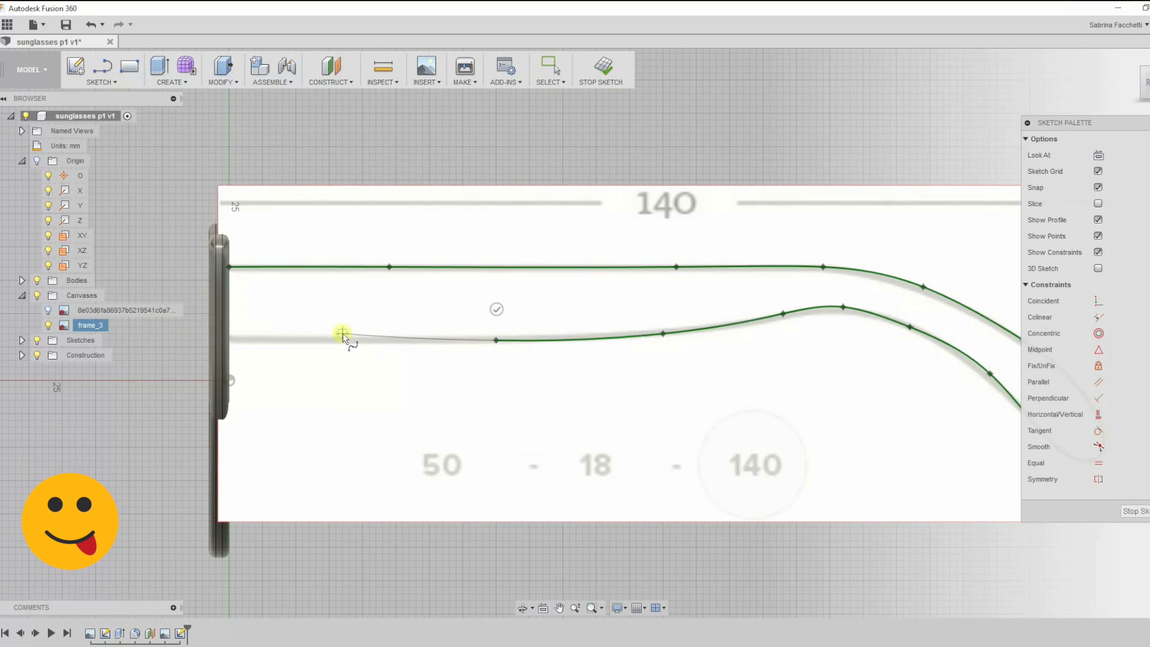
scroll(222, 338, up, 5)
click(210, 353)
click(206, 382)
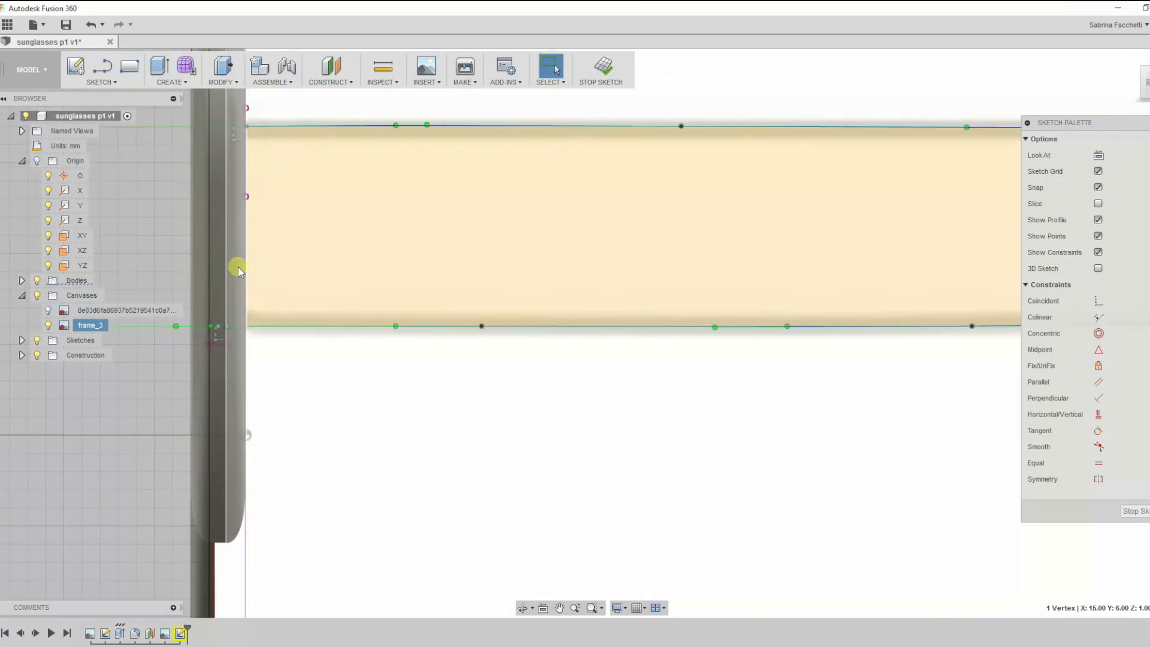
- Close the temple profile with a line joining the upper and lower spline ends inside the frame's thickness
scroll(263, 360, down, 2)
click(151, 105)
click(172, 201)
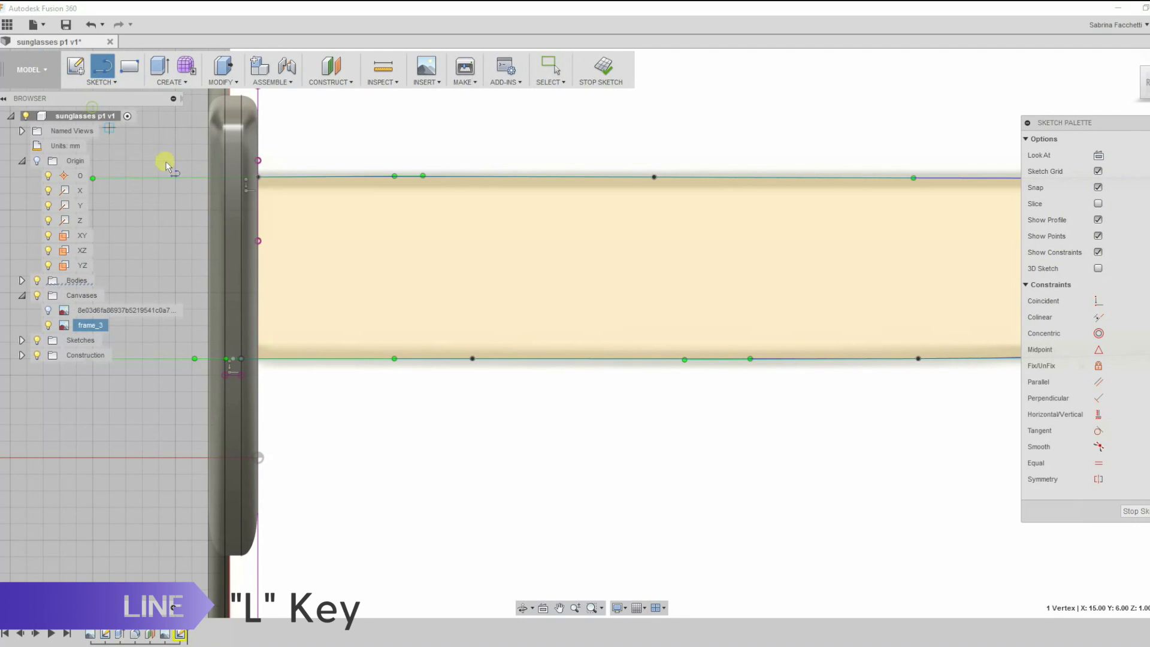
click(254, 177)
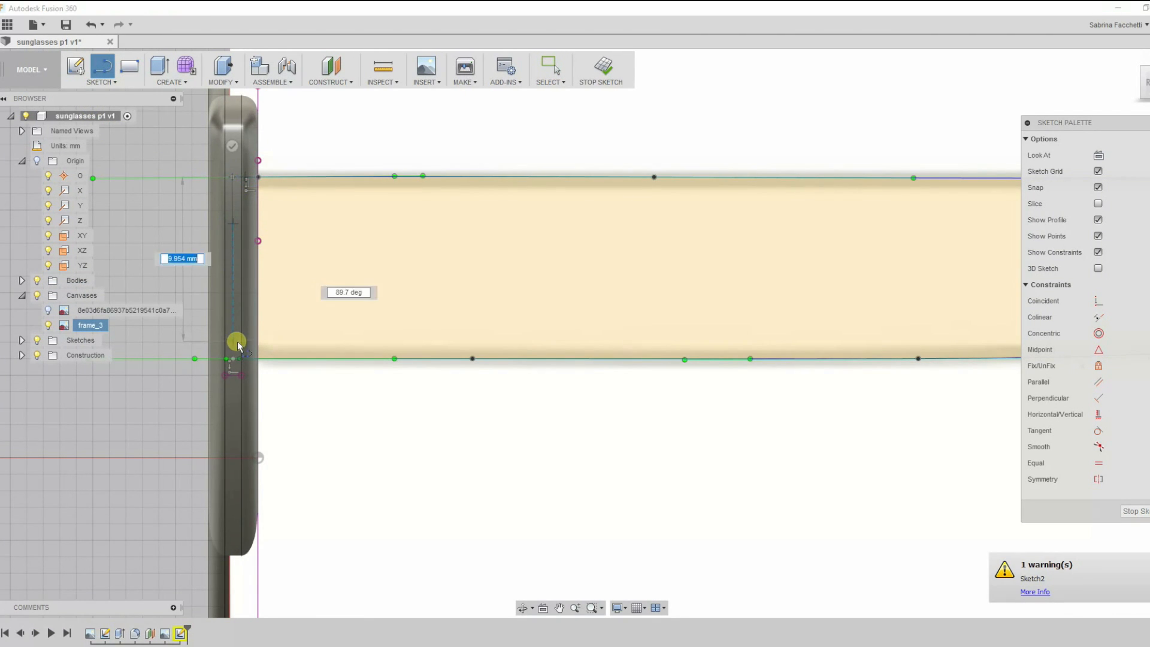
scroll(238, 348, up, 3)
scroll(242, 366, up, 3)
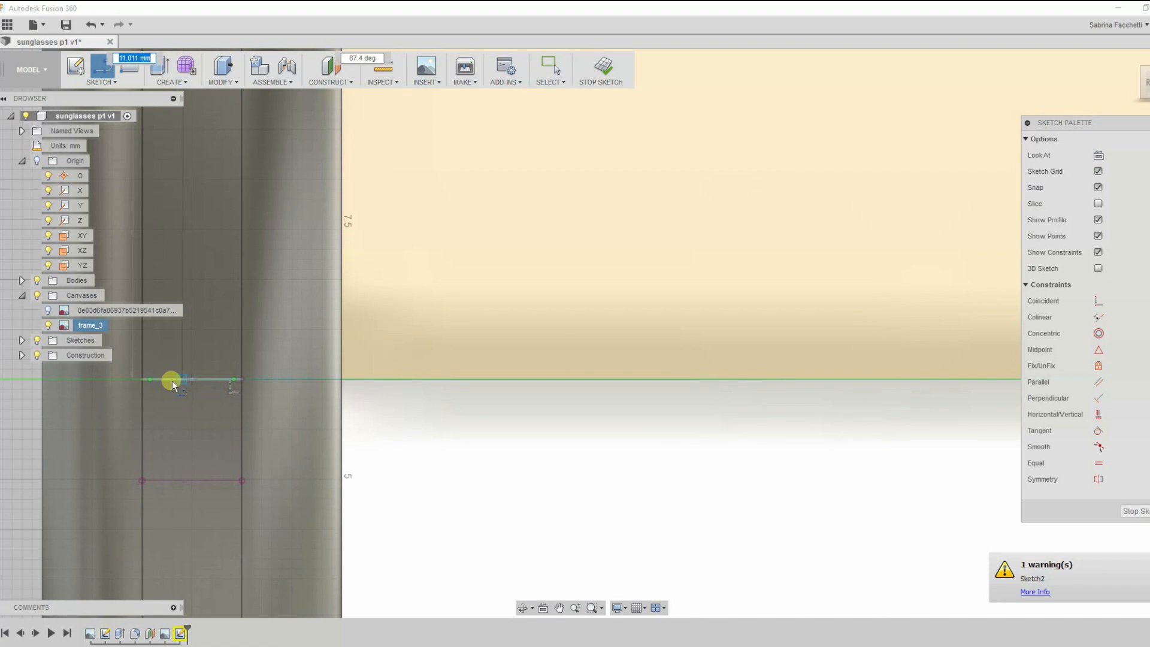
click(192, 381)
key(Escape)
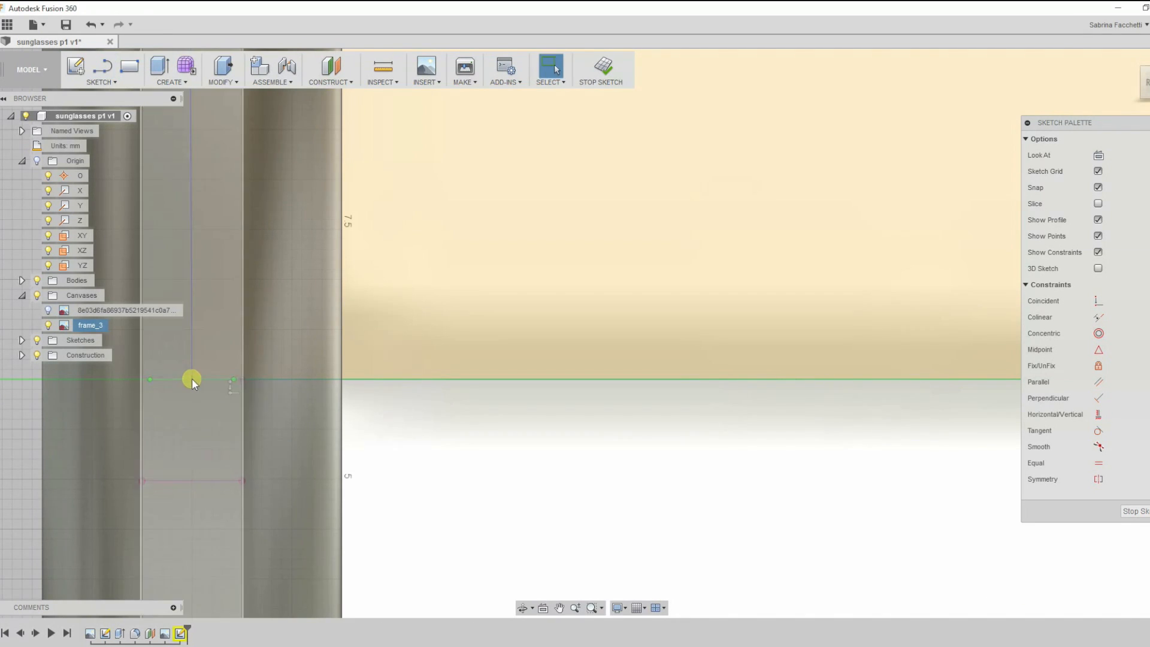
- Adjust the spline's points and tangent handles around the ear bend so the curve follows the canvas outline more smoothly
scroll(221, 346, down, 3)
scroll(222, 343, down, 5)
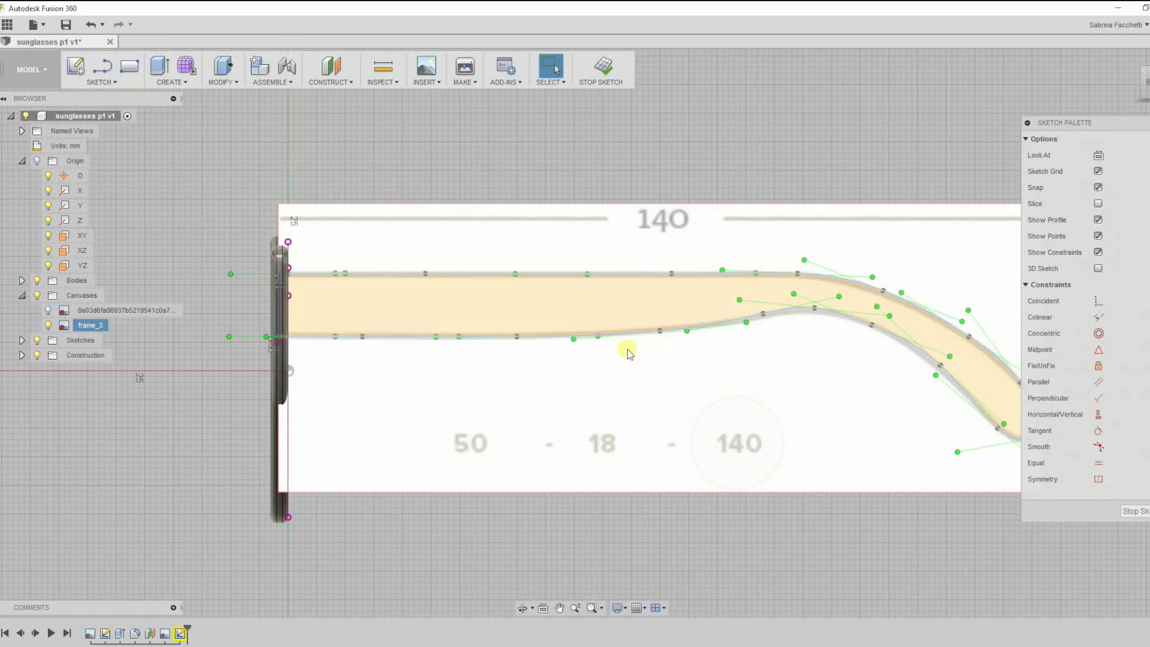
scroll(792, 311, up, 5)
drag(792, 308, 803, 305)
scroll(663, 324, down, 3)
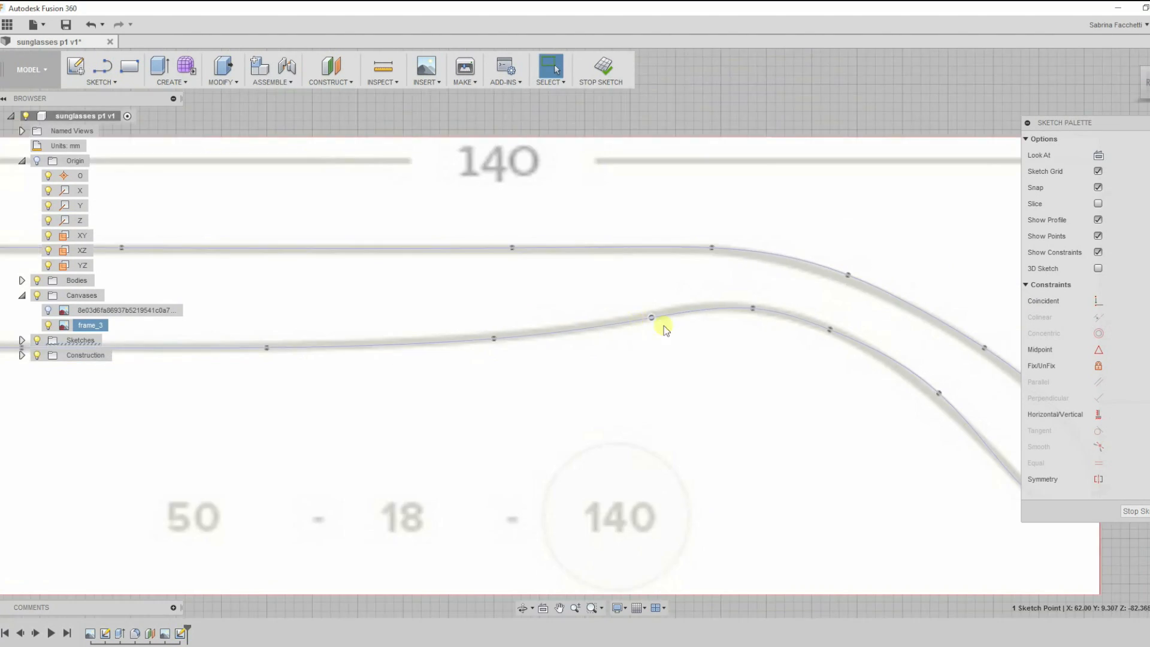
scroll(887, 386, up, 3)
scroll(778, 392, down, 3)
scroll(860, 320, up, 3)
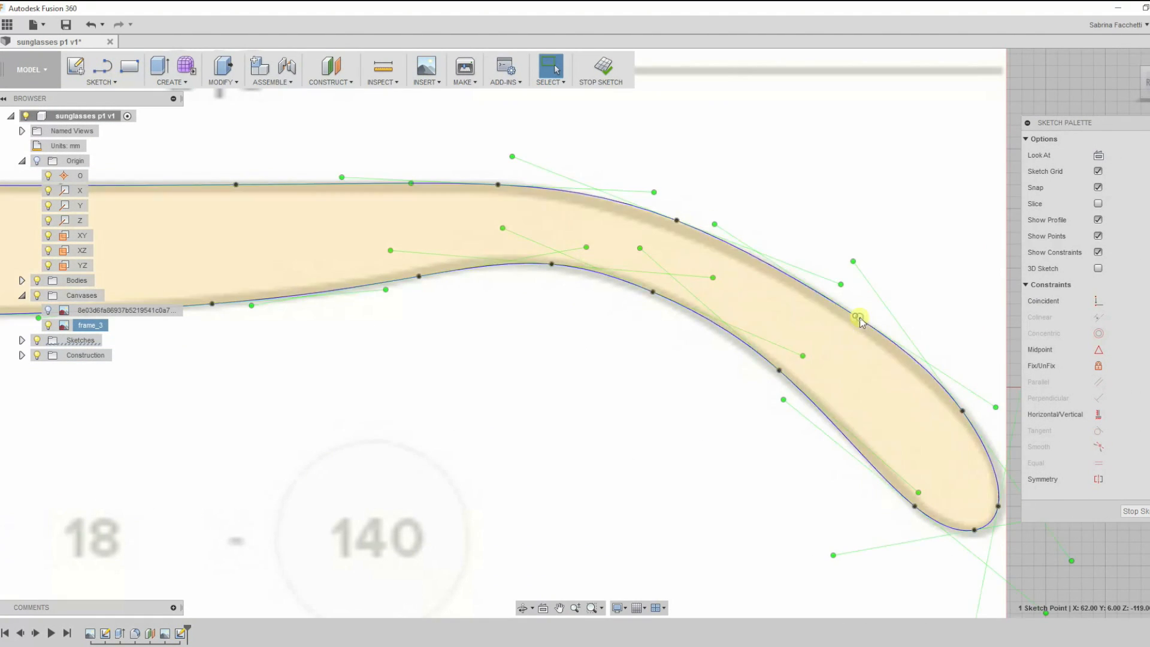
drag(995, 409, 950, 388)
drag(855, 316, 860, 325)
click(629, 206)
drag(640, 185, 616, 184)
drag(488, 142, 501, 152)
scroll(731, 278, down, 3)
scroll(731, 277, down, 7)
- Hide the frame_3 canvas and extrude the temple profile 1.5 mm to each side as a two-sided extrusion joined to the frame
shift+middle_drag(672, 335, 602, 290)
scroll(602, 289, down, 1)
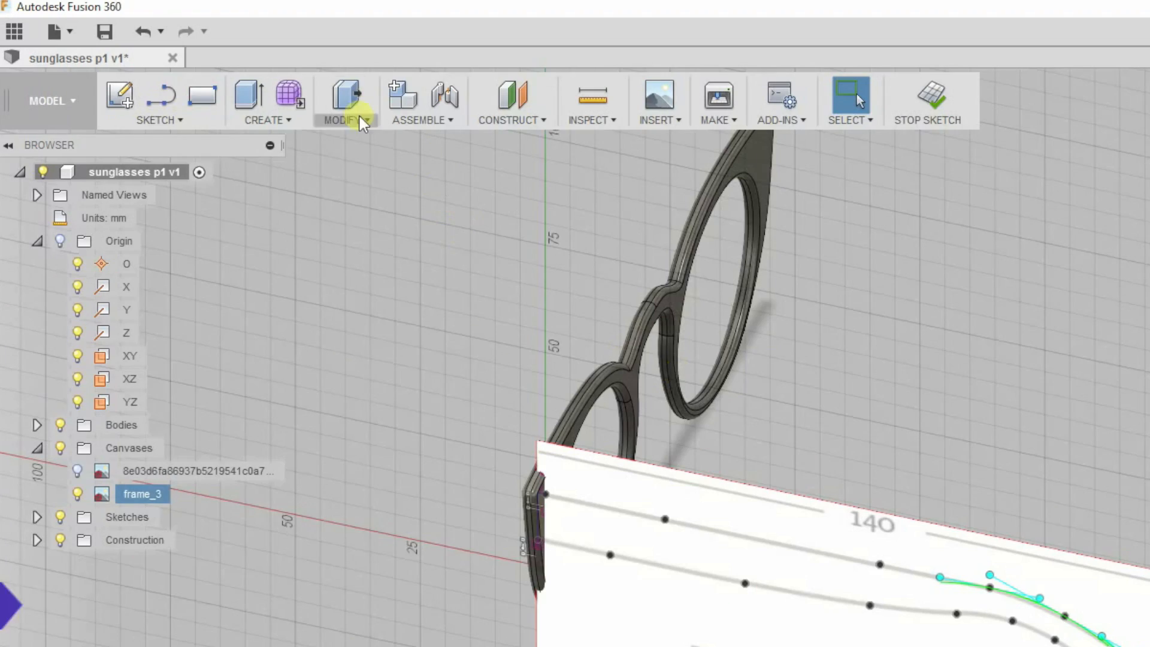
click(161, 82)
click(160, 111)
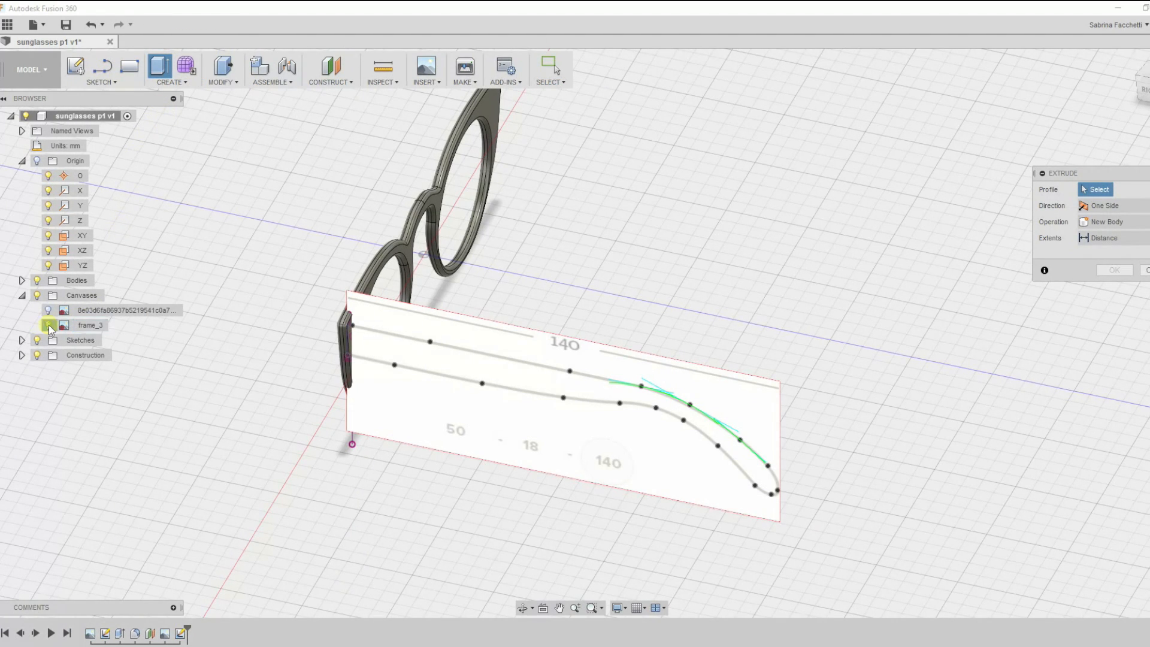
click(49, 327)
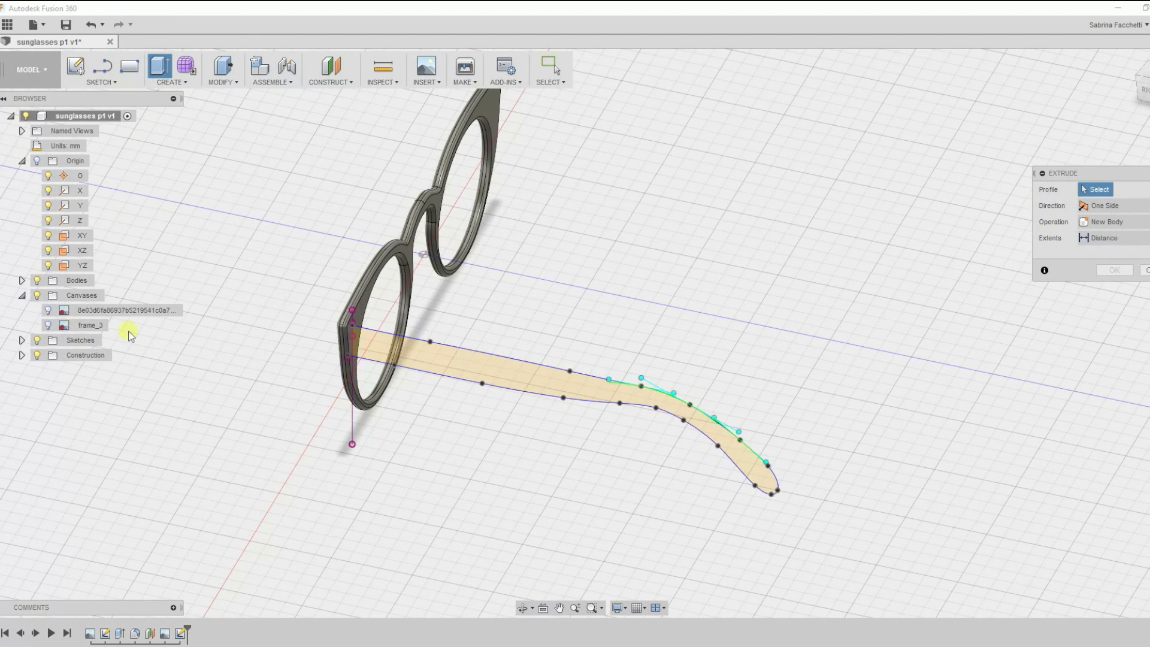
click(443, 364)
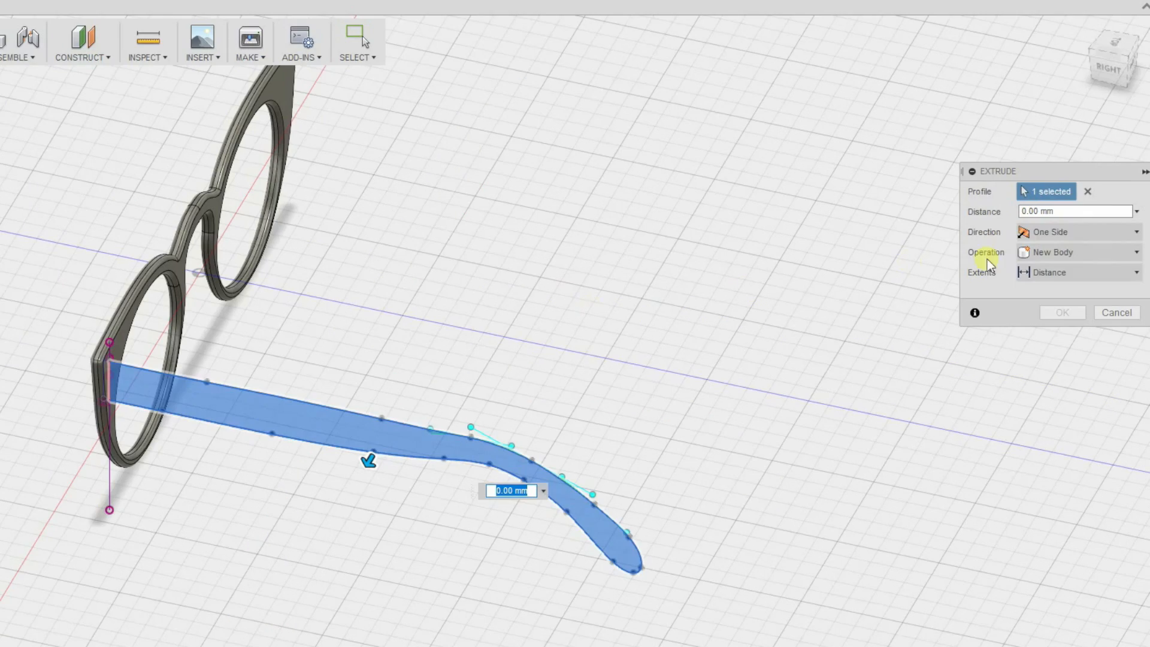
click(1098, 222)
click(1052, 273)
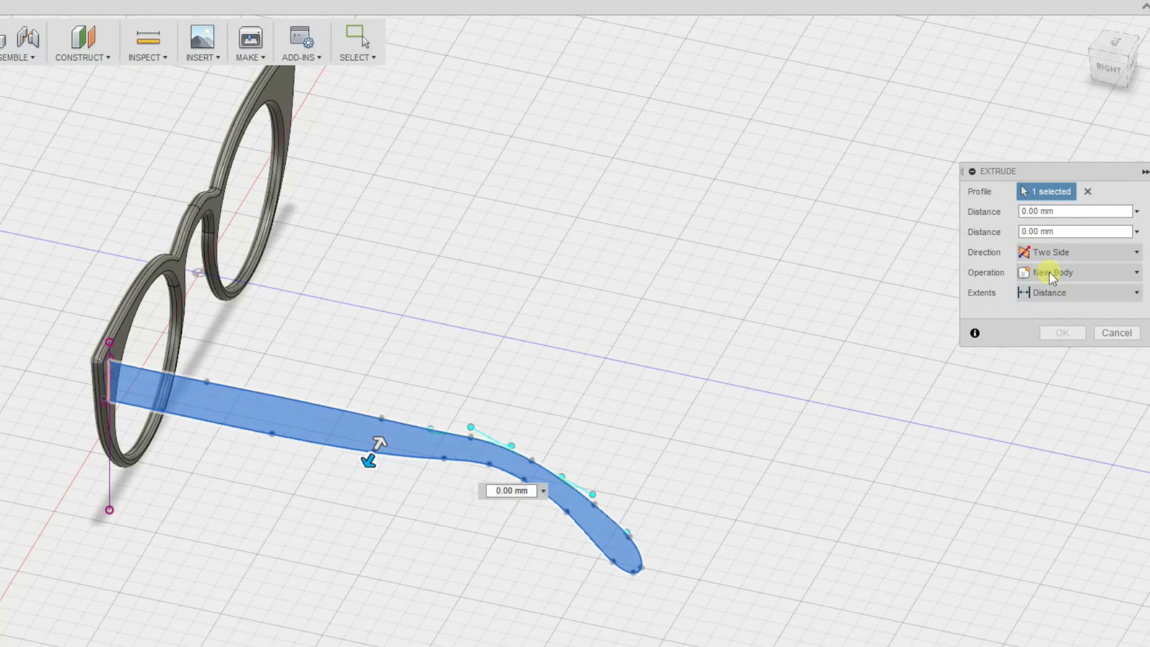
text(1.5)
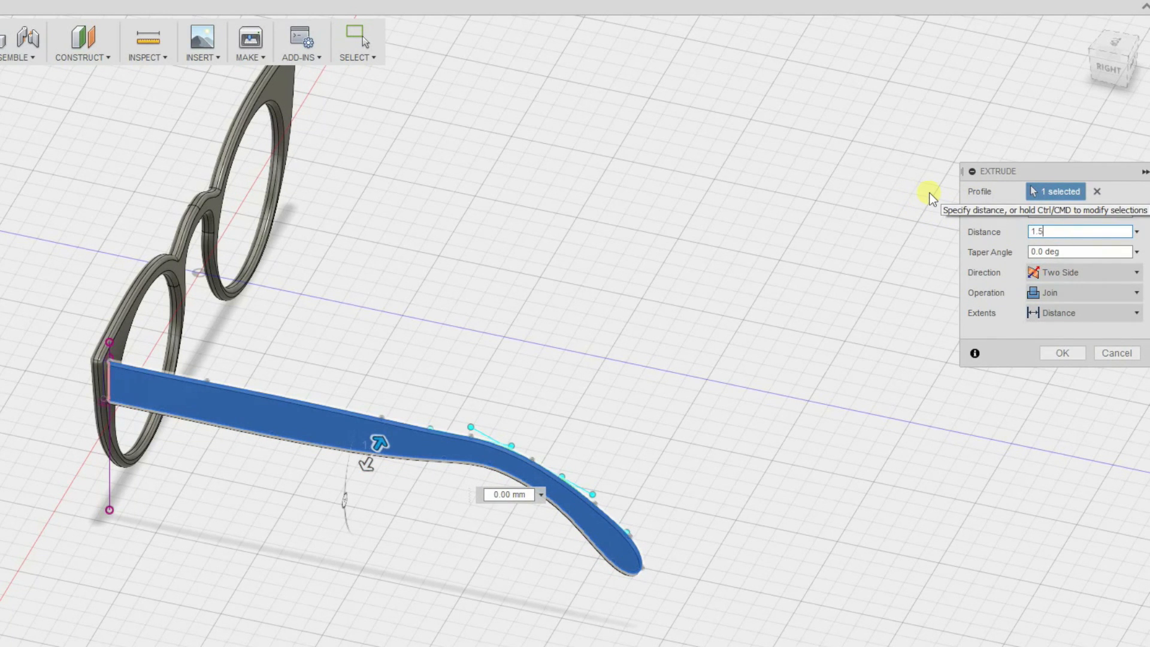
text(.5)
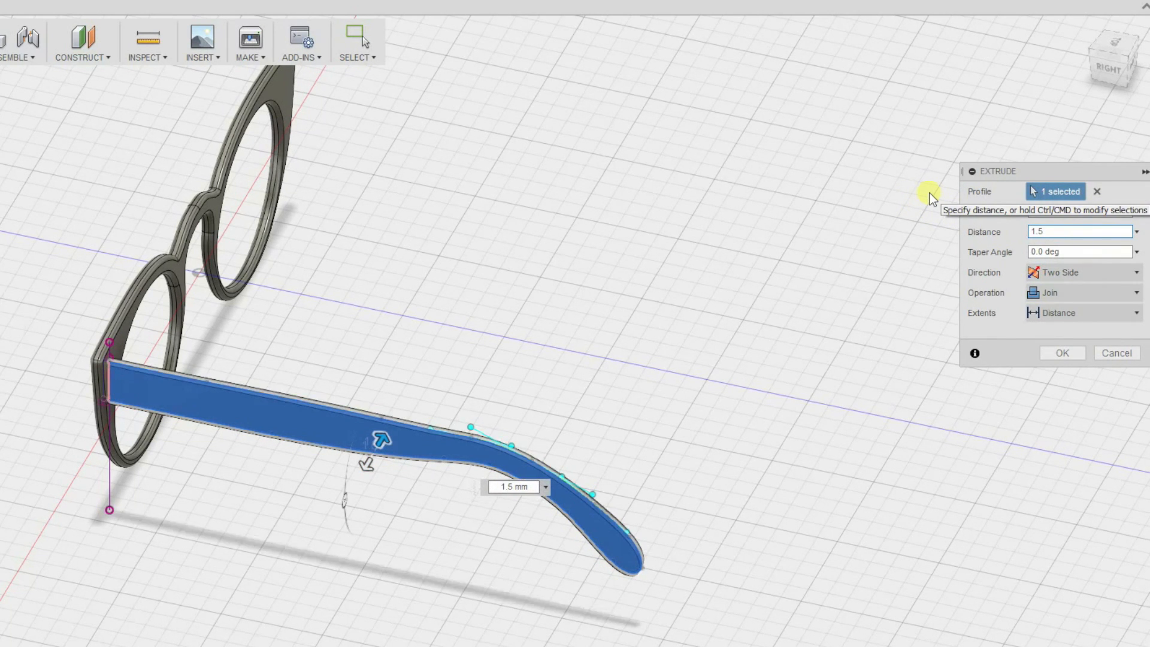
click(1068, 353)
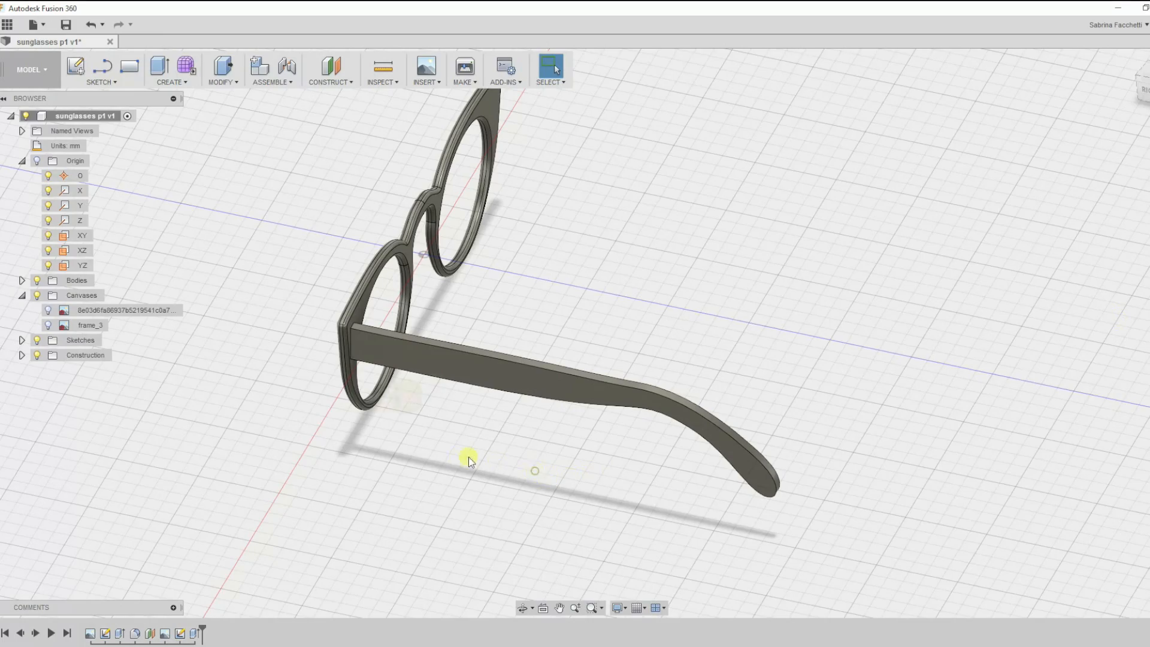
- Fillet the temple arm's long outline edges on both faces with a 1 mm radius
scroll(380, 361, up, 5)
mouse_move(379, 366)
shift+middle_down()
mouse_move(476, 342)
mouse_move(378, 364)
shift+middle_up()
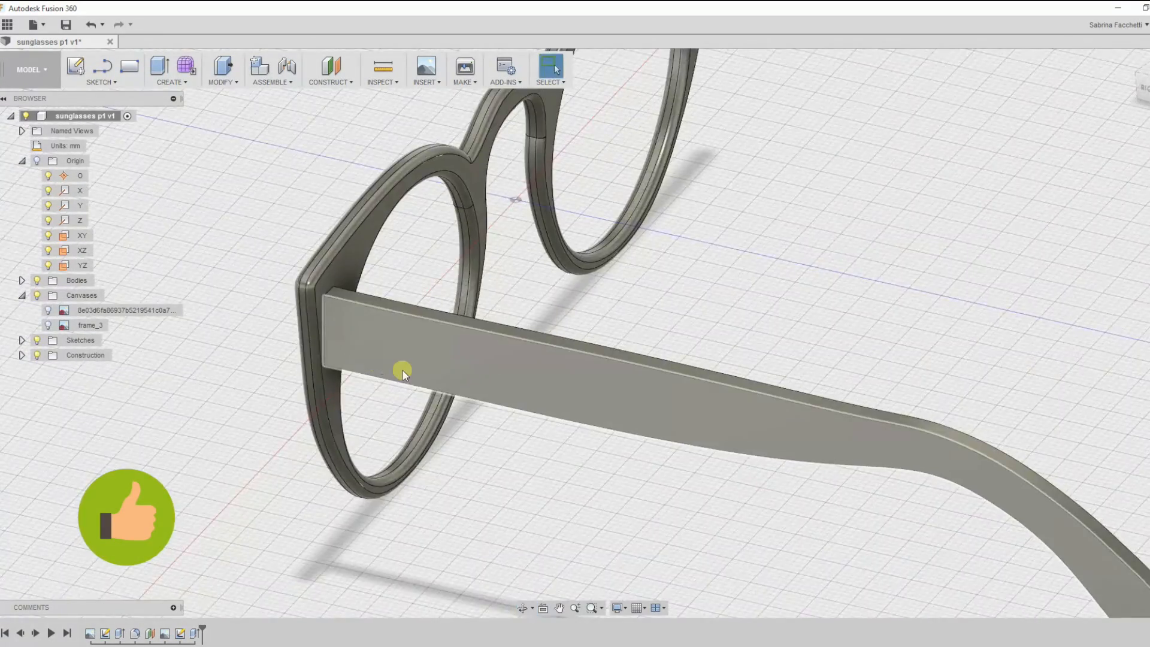
scroll(403, 370, down, 5)
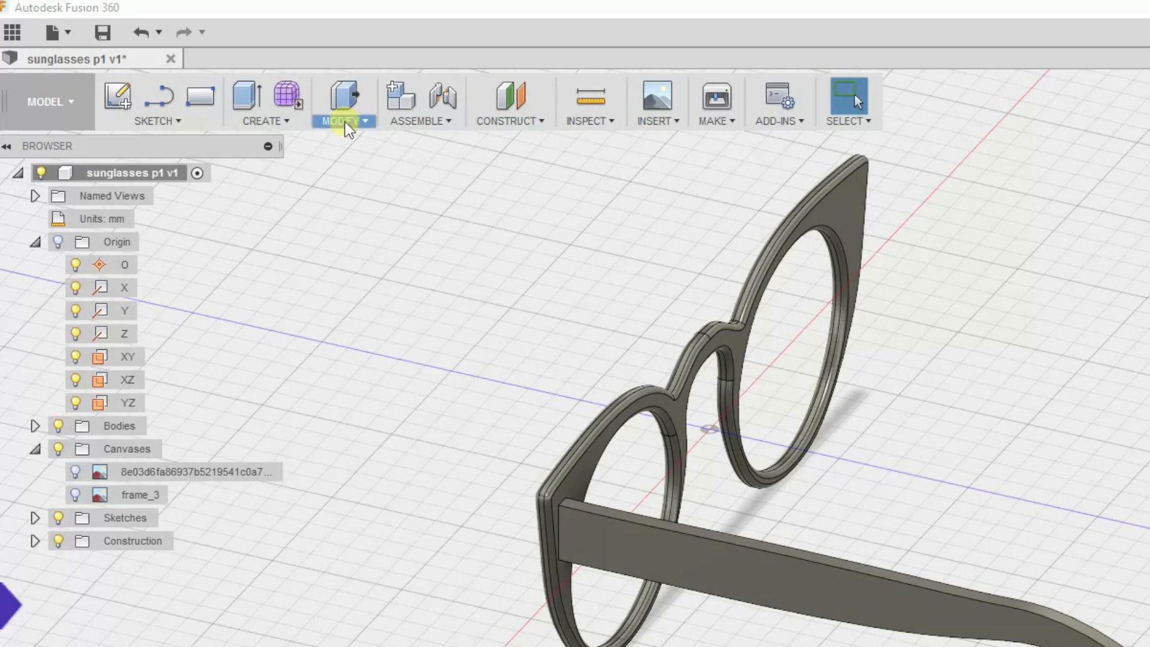
click(220, 80)
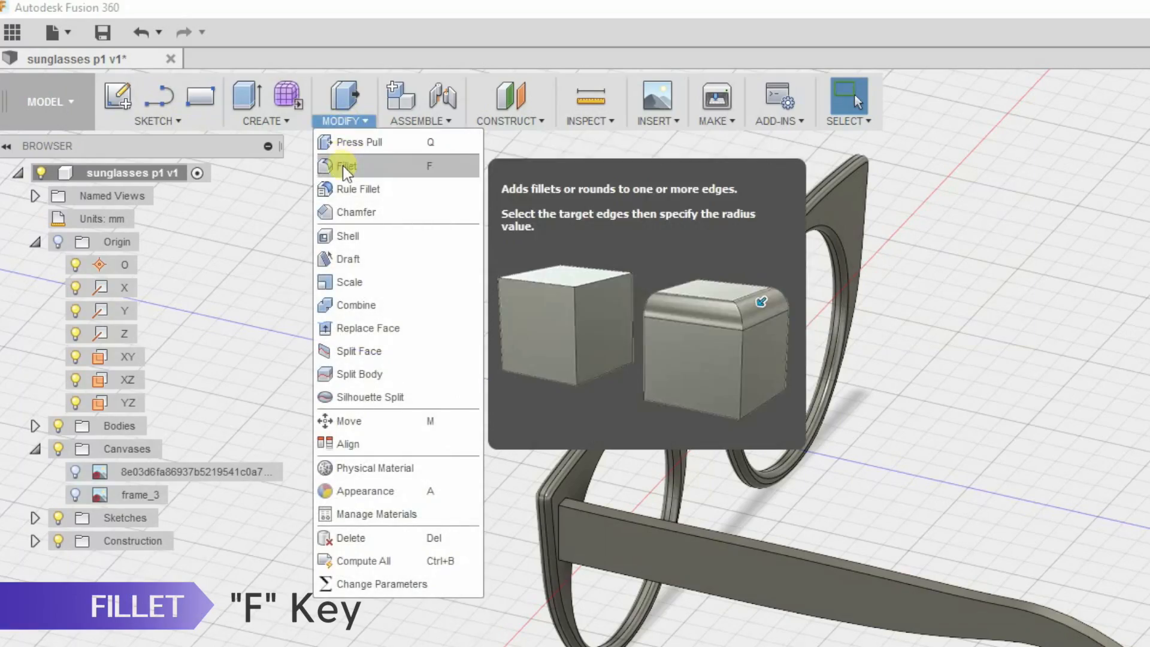
click(342, 165)
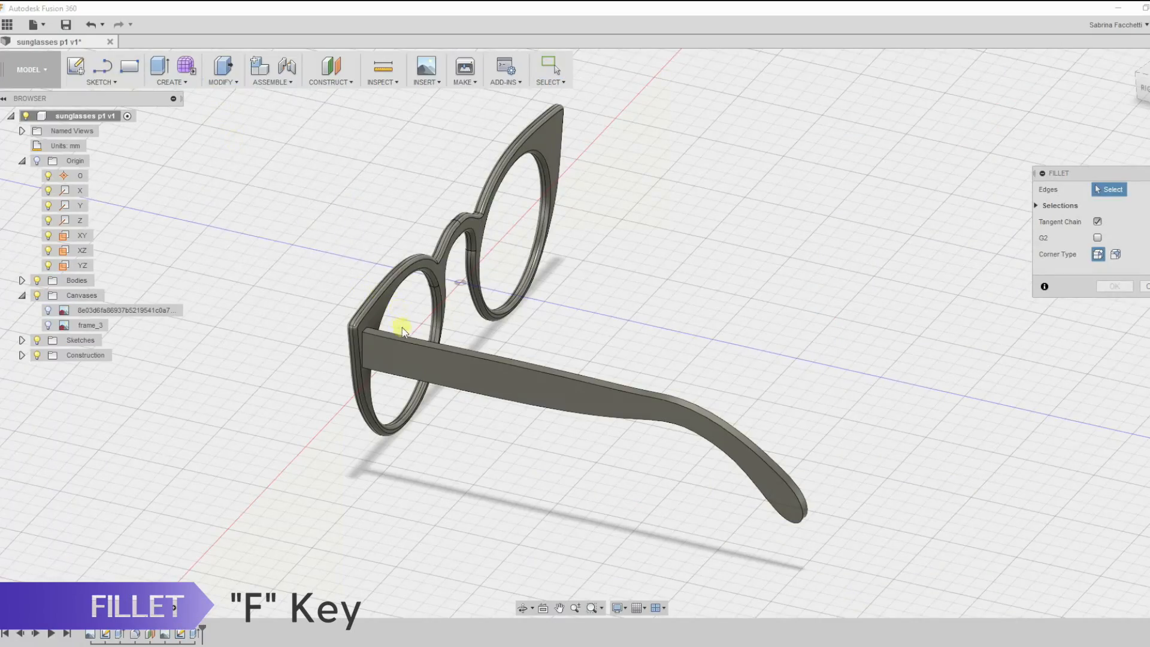
click(413, 342)
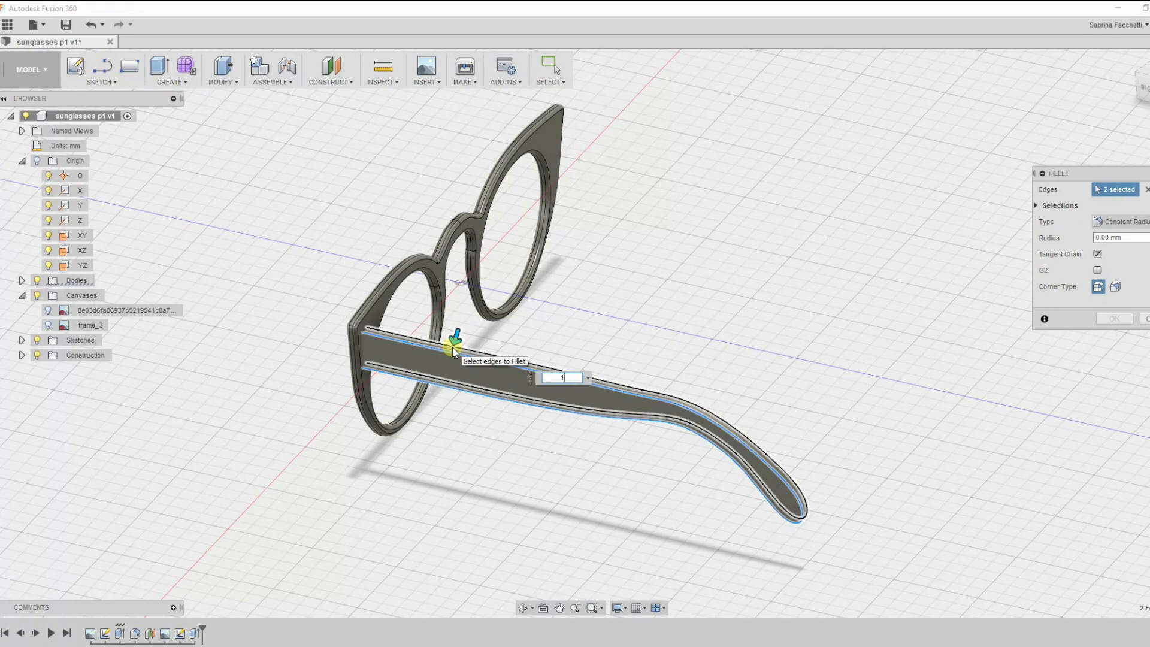
text(1)
key(Return)
click(1114, 319)
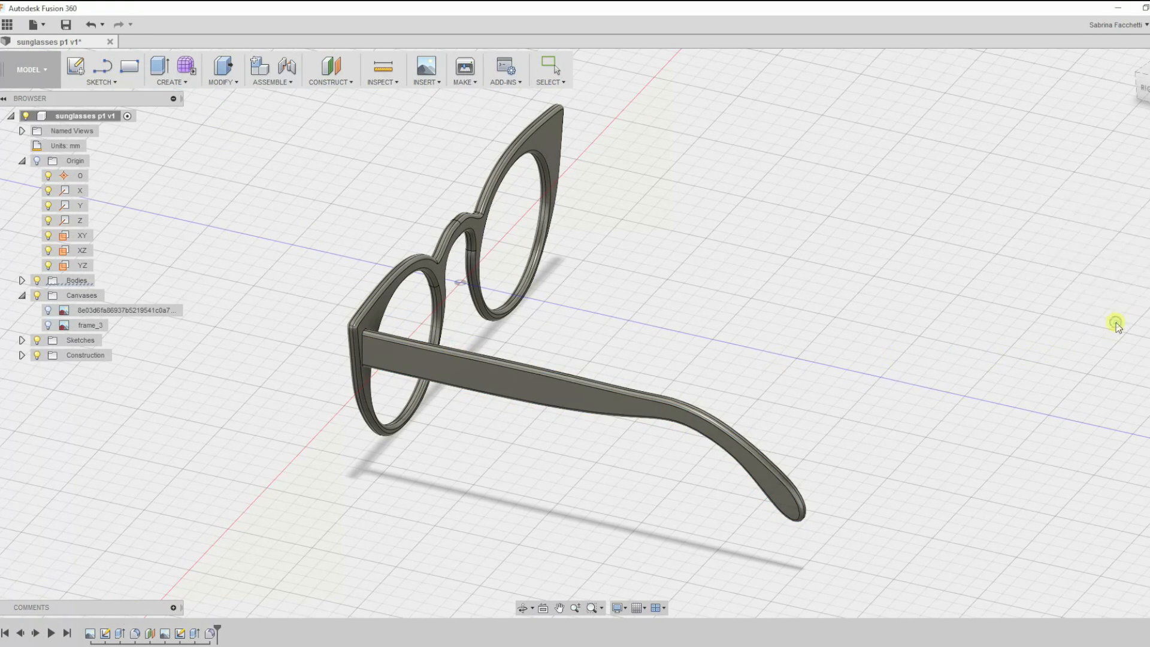
- Mirror the temple arm's extrusion and fillet features across the YZ origin plane to make the opposite arm
shift+middle_drag(523, 442, 554, 421)
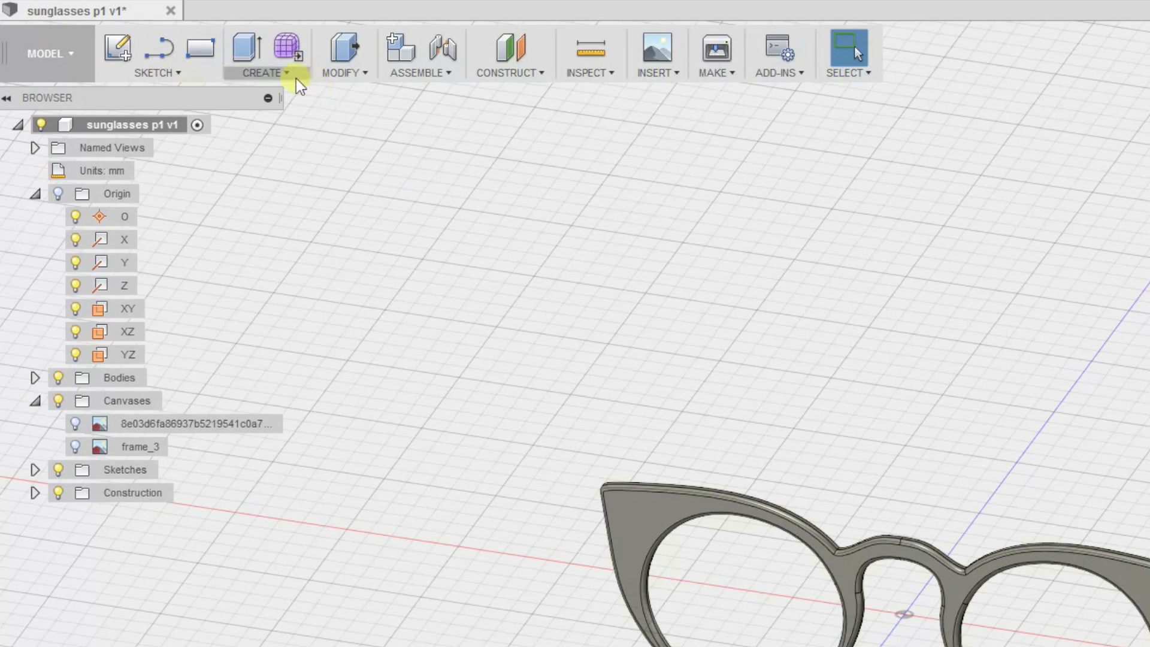
click(291, 76)
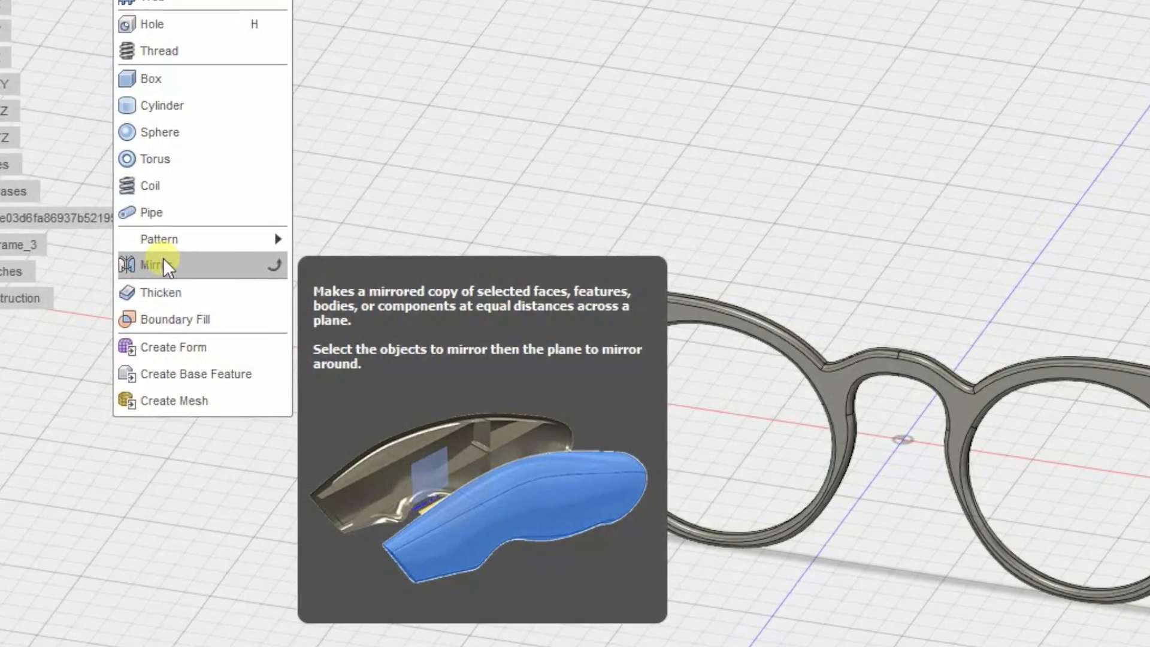
click(130, 259)
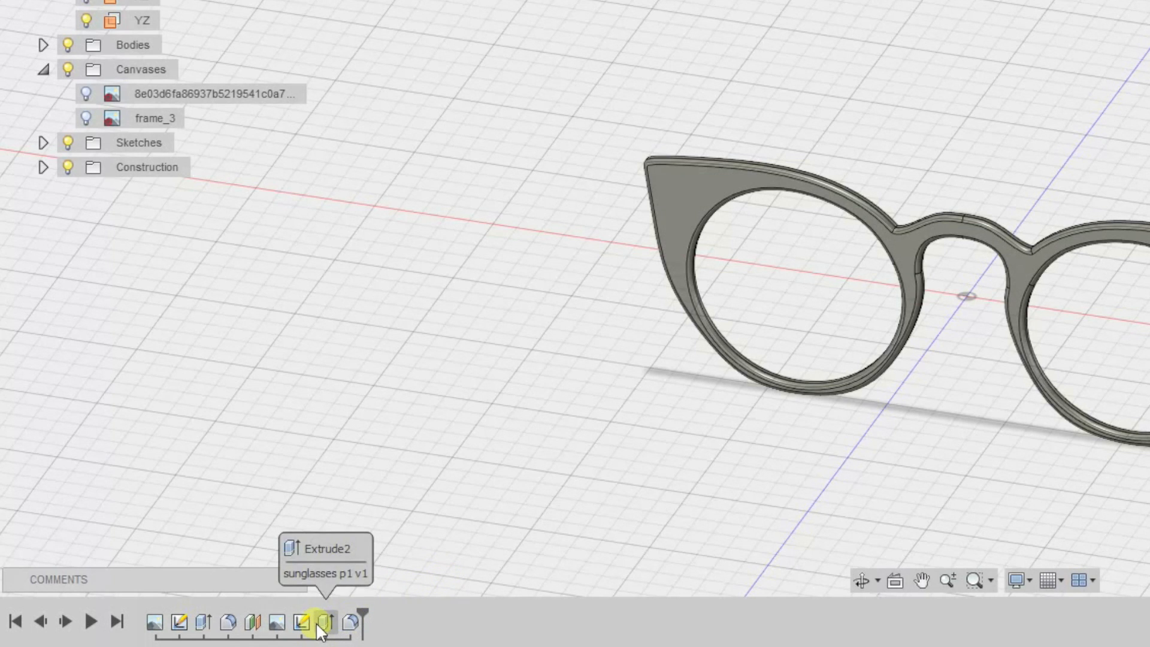
click(318, 627)
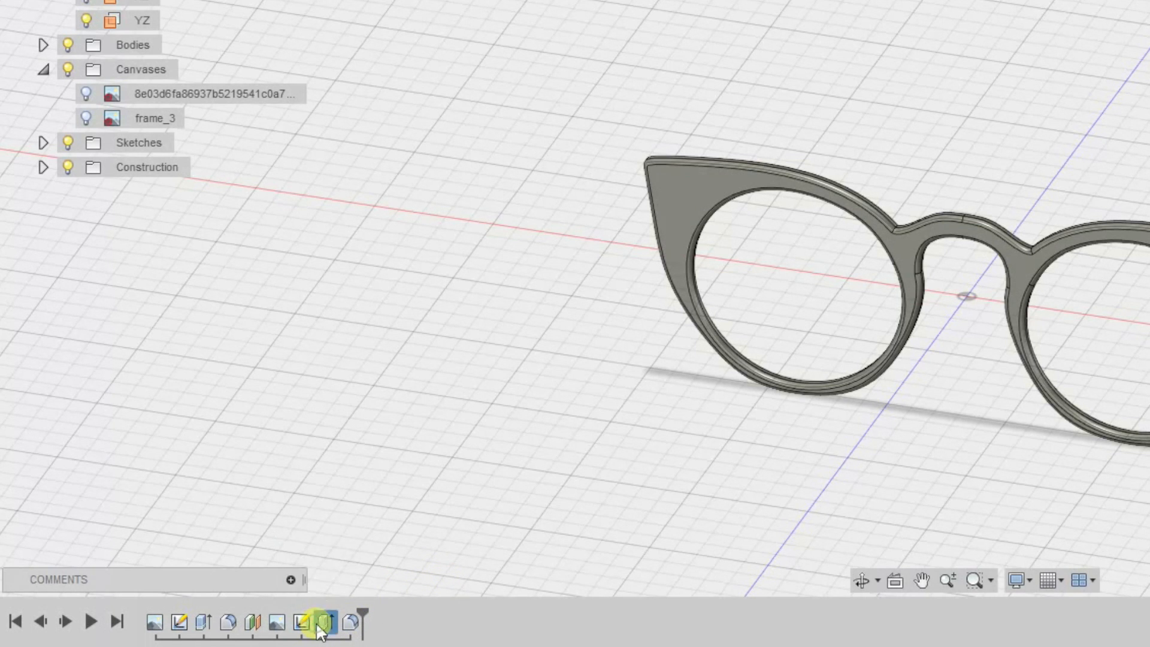
shift+click(350, 623)
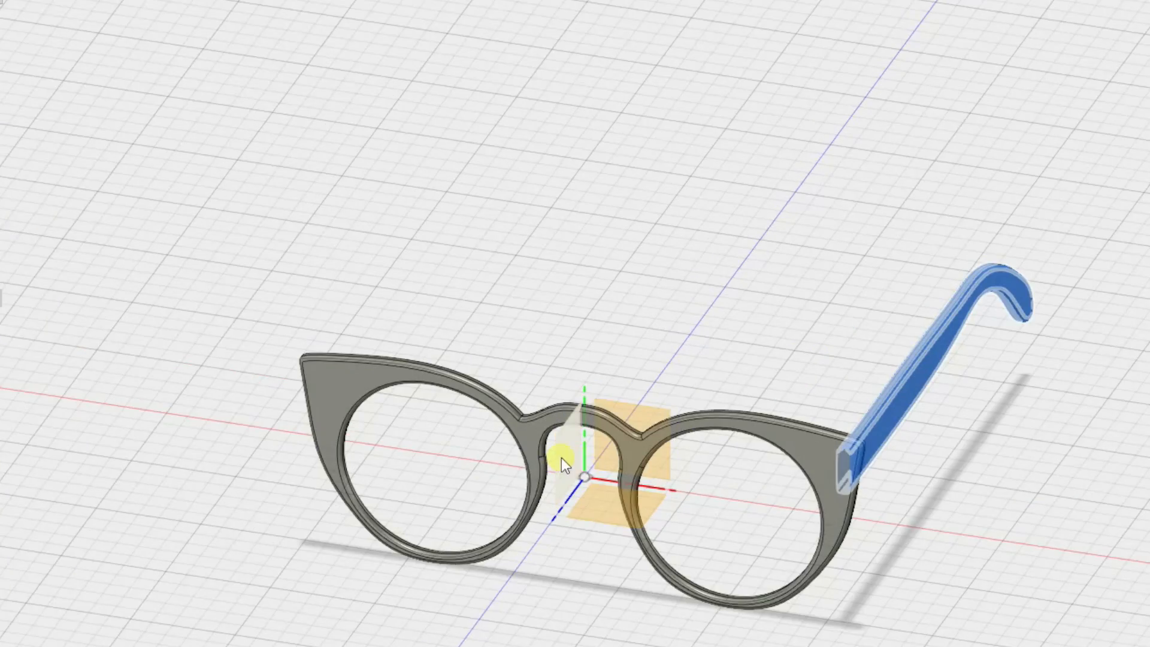
click(575, 418)
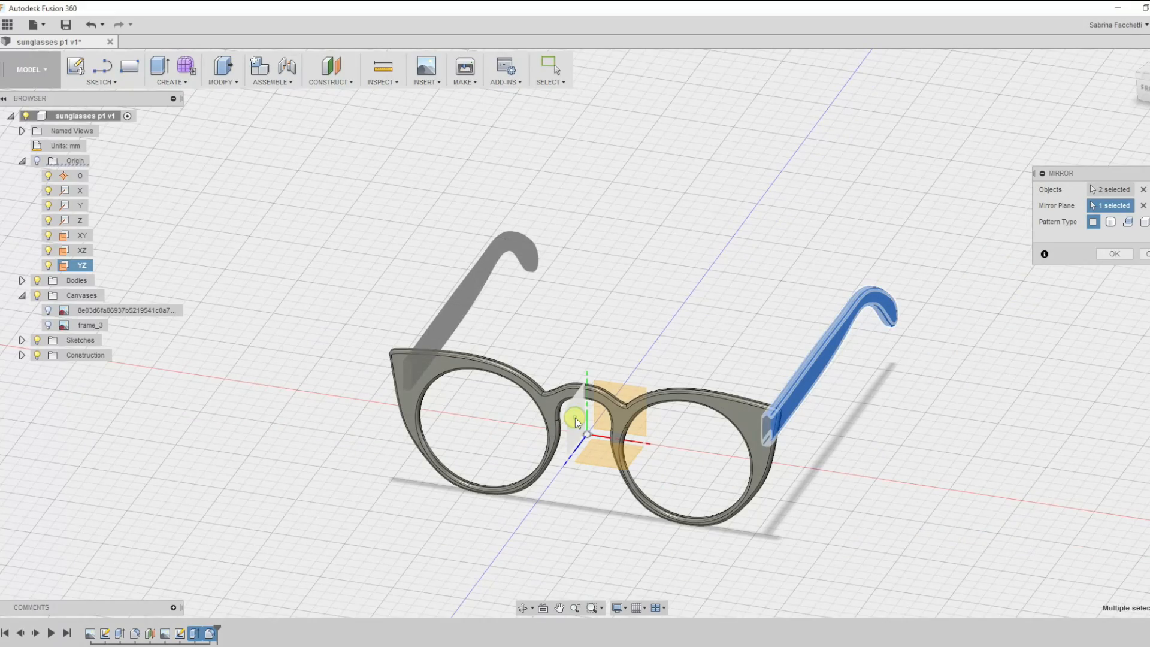
click(1091, 258)
click(823, 433)
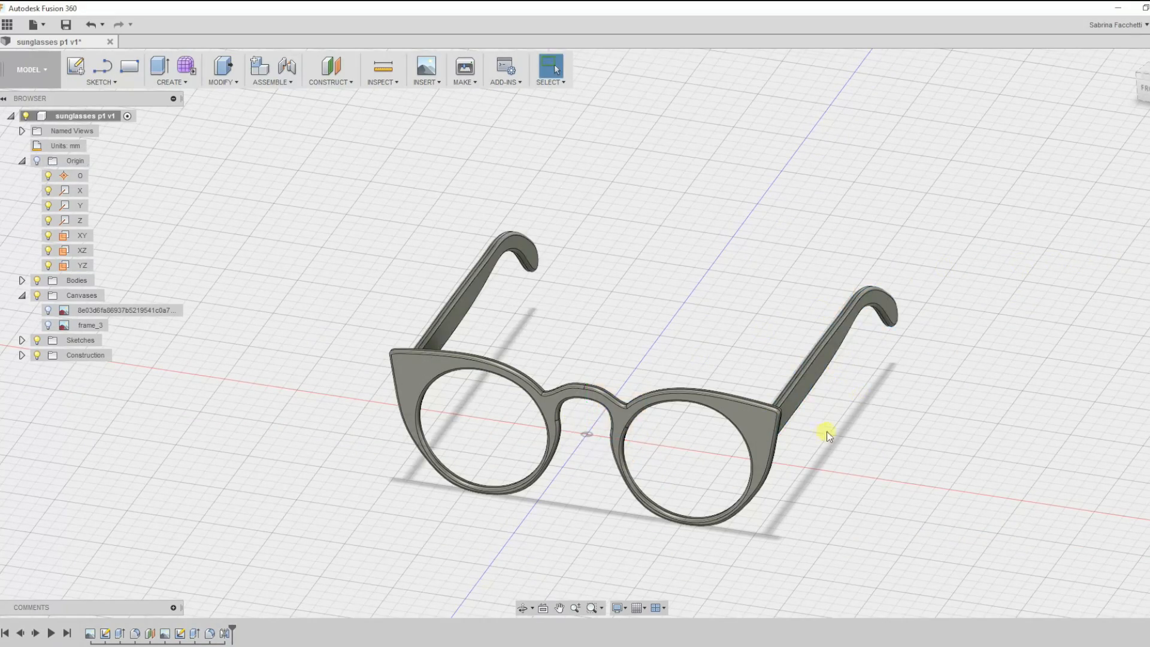
- Save a new version of the design with the version description "sunglasses"
shift+middle_drag(823, 433, 946, 411)
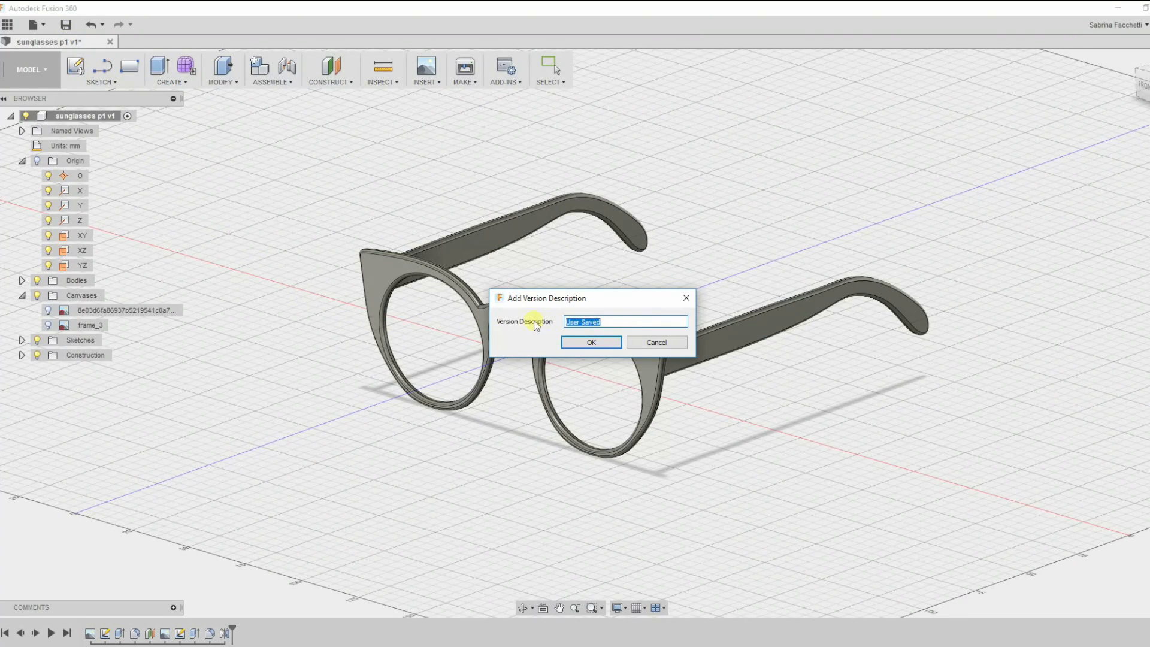
text(unglasses)
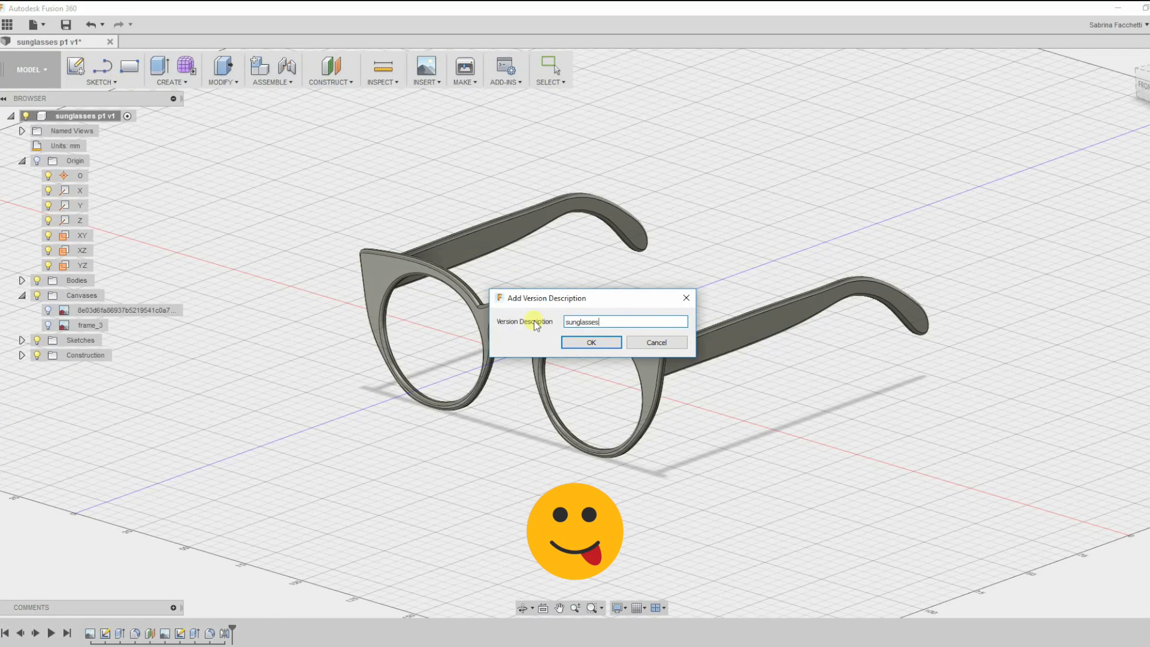
click(588, 338)
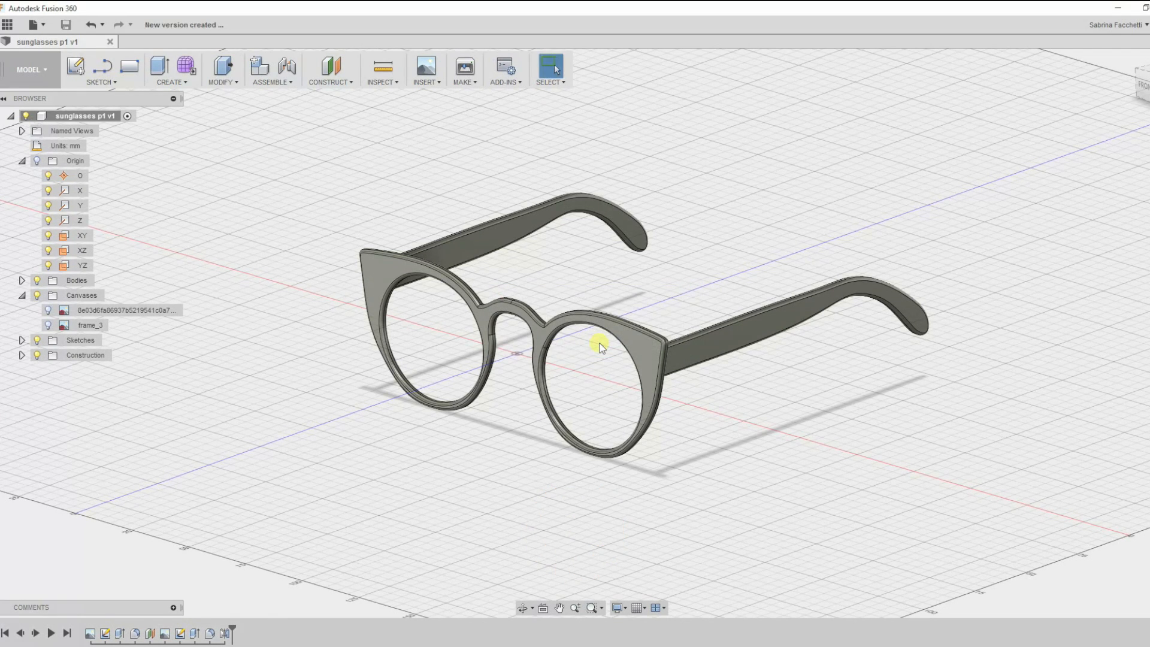
- Export the whole sunglasses component as a binary, high-refinement STL file named "sunglasses p1 v2 v0" in the sunglasses folder
right_click(108, 116)
click(219, 218)
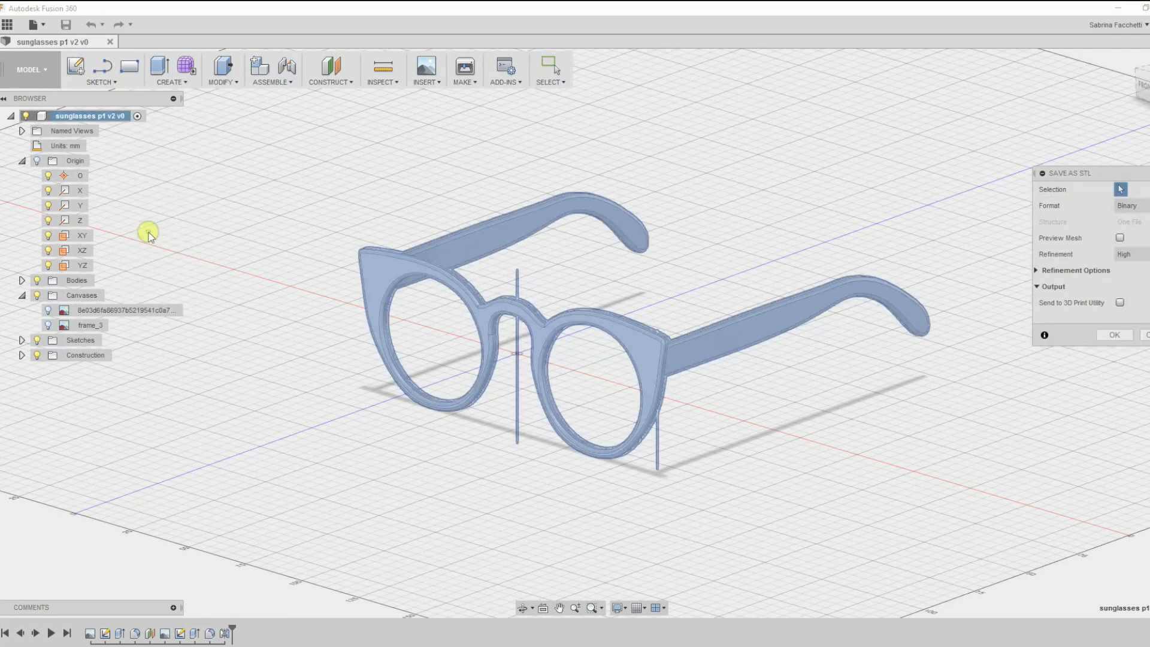
click(1115, 334)
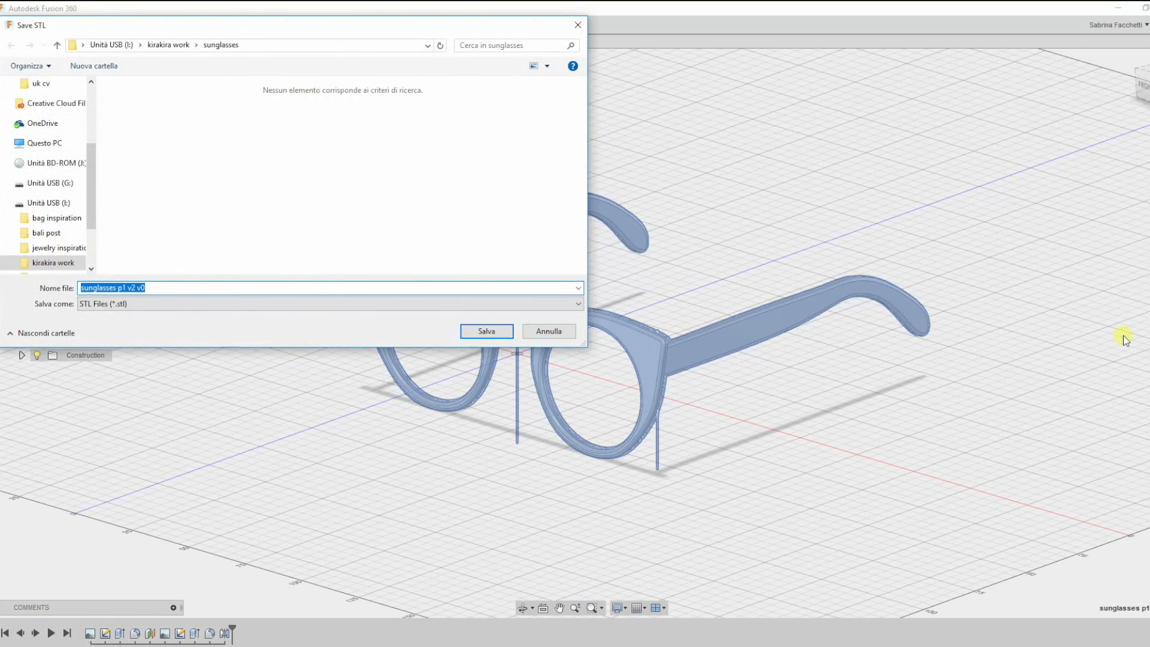
click(486, 330)
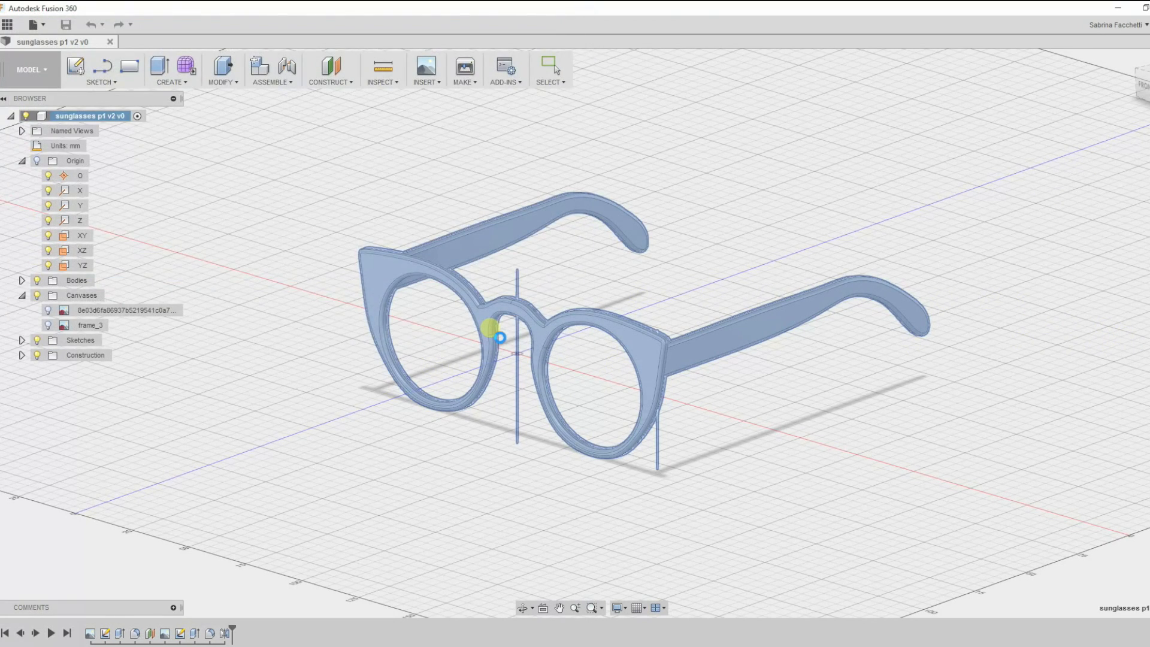